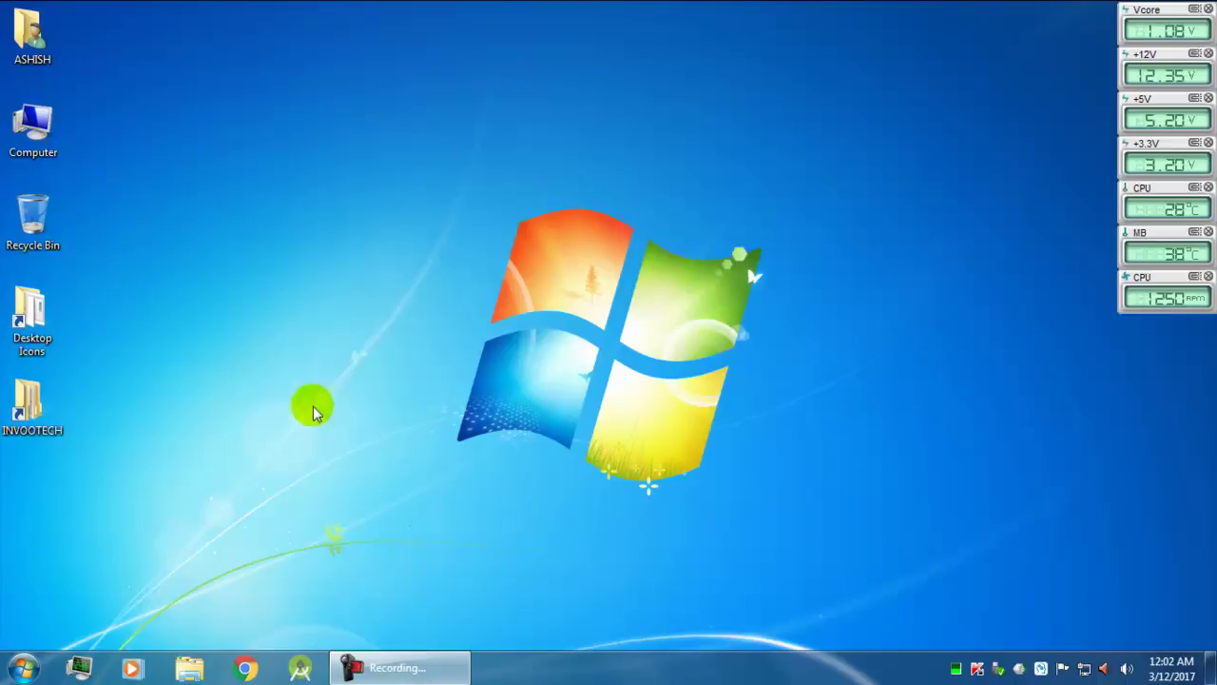
Step: Open the INVOOTECH folder holding the PVsyst 5.52 installer from its desktop shortcut
{"action": "double_click", "coordinate": [48, 407]}
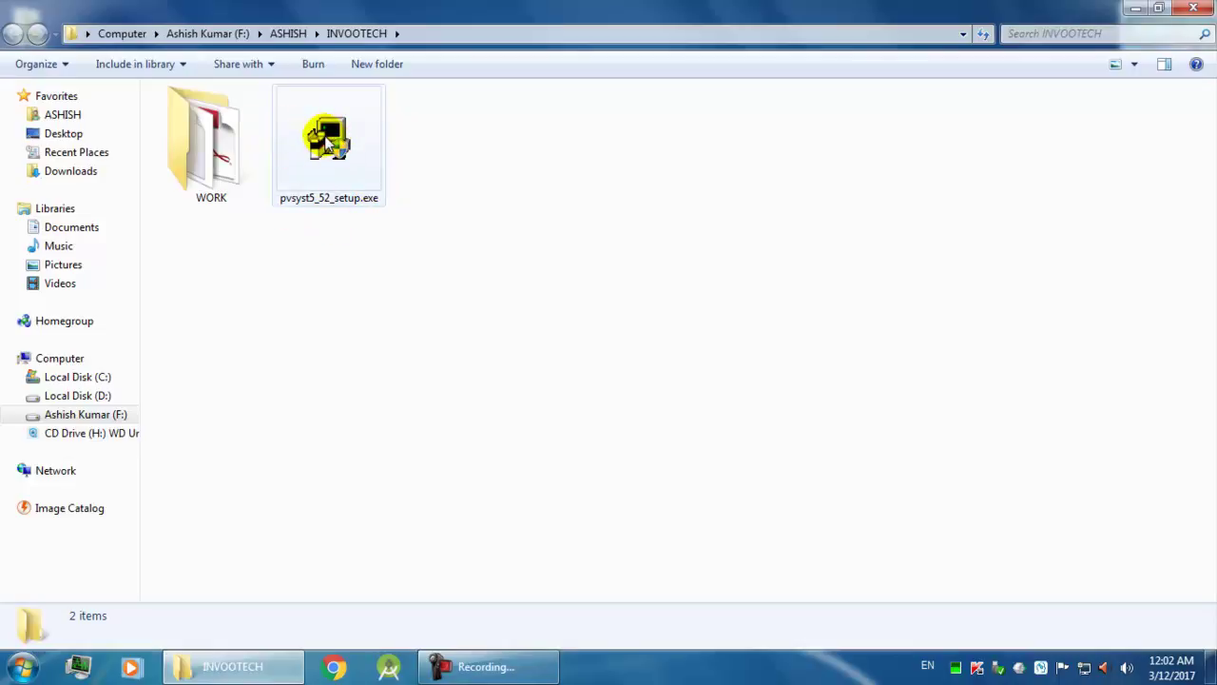
Step: Install PVsyst 5.52 in English with the licence accepted, default directory and PVsyst shortcut folder
{"action": "double_click", "coordinate": [357, 160]}
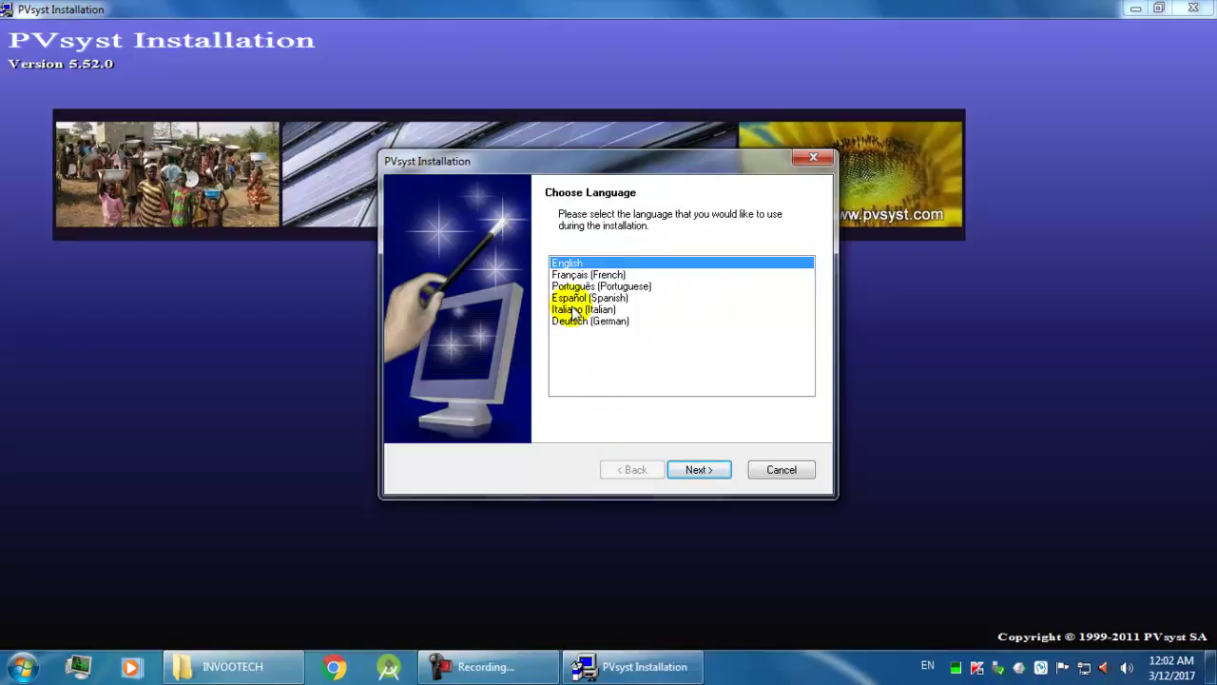
{"action": "left_click", "coordinate": [704, 469]}
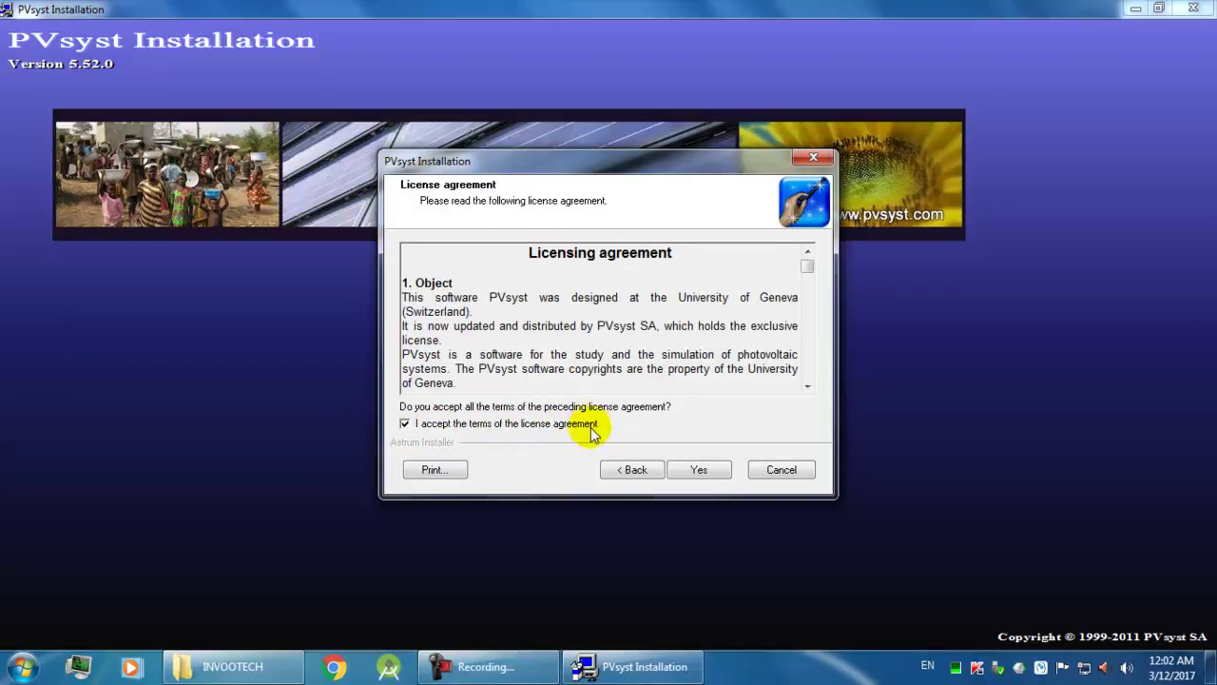
{"action": "left_click", "coordinate": [696, 471]}
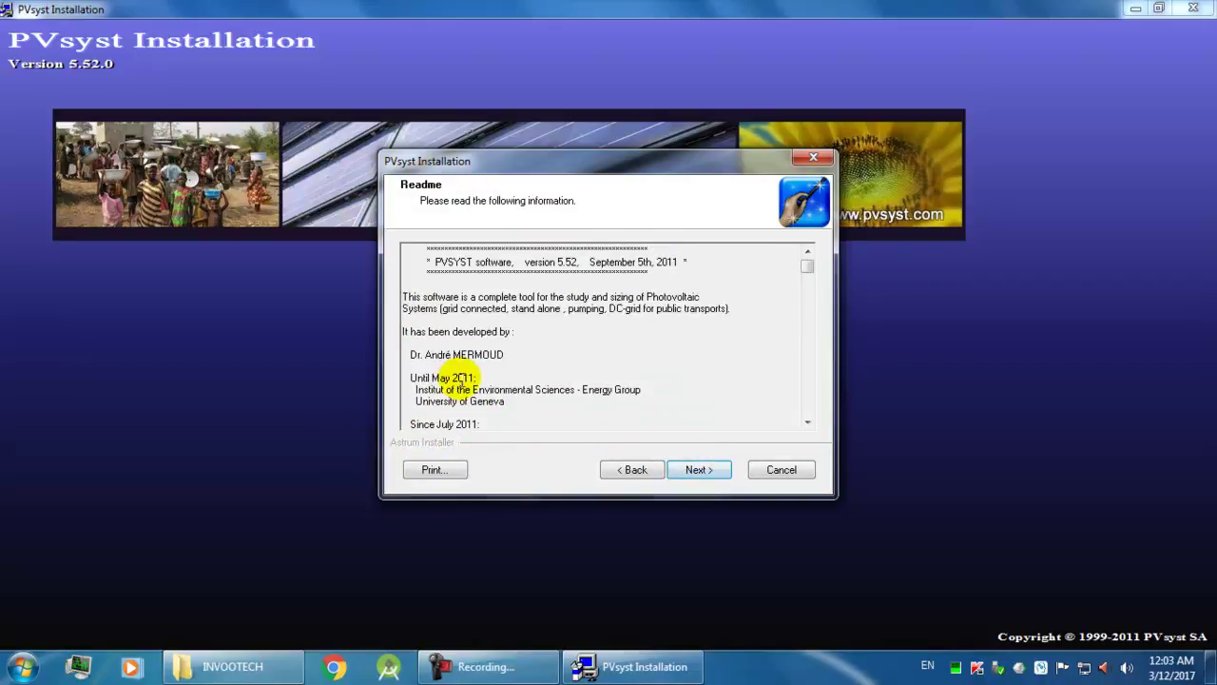
{"action": "left_click", "coordinate": [701, 470]}
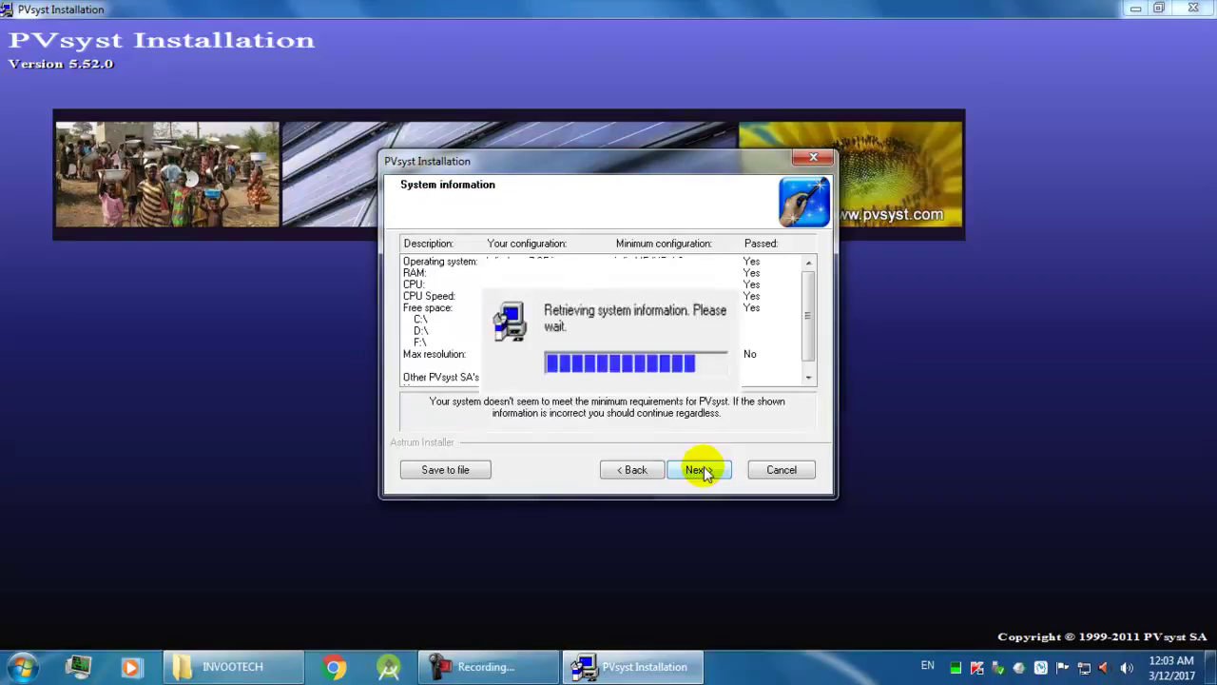
{"action": "left_click", "coordinate": [424, 321]}
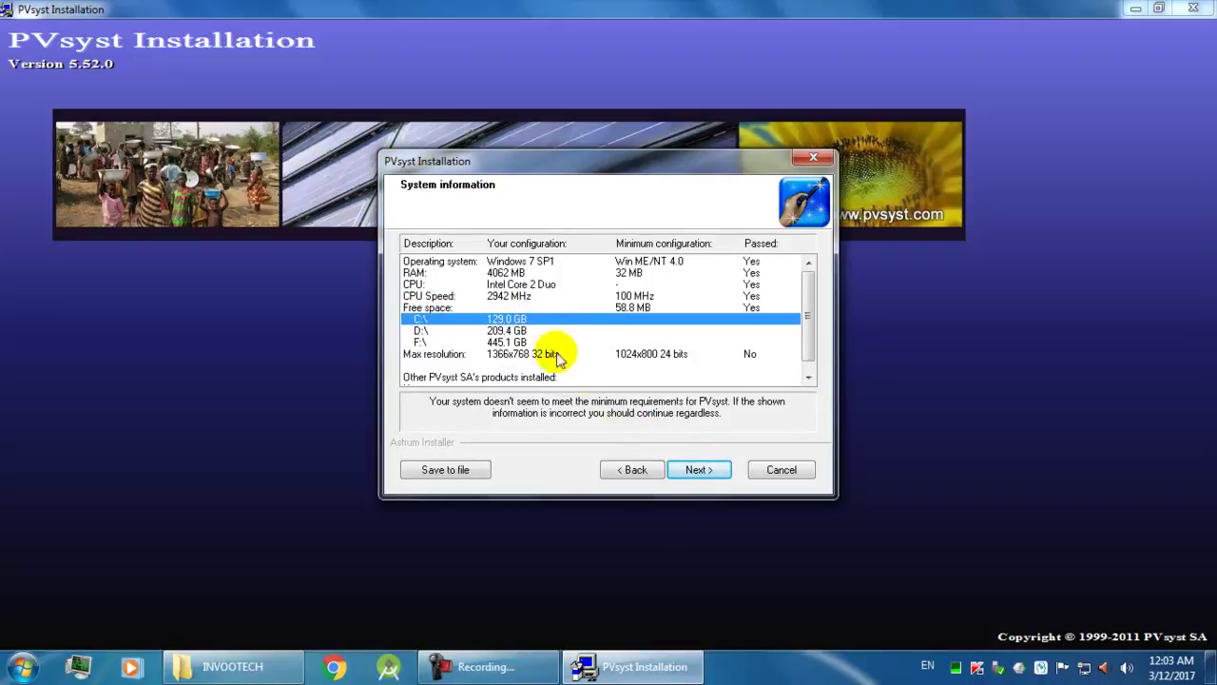
{"action": "left_click", "coordinate": [683, 473]}
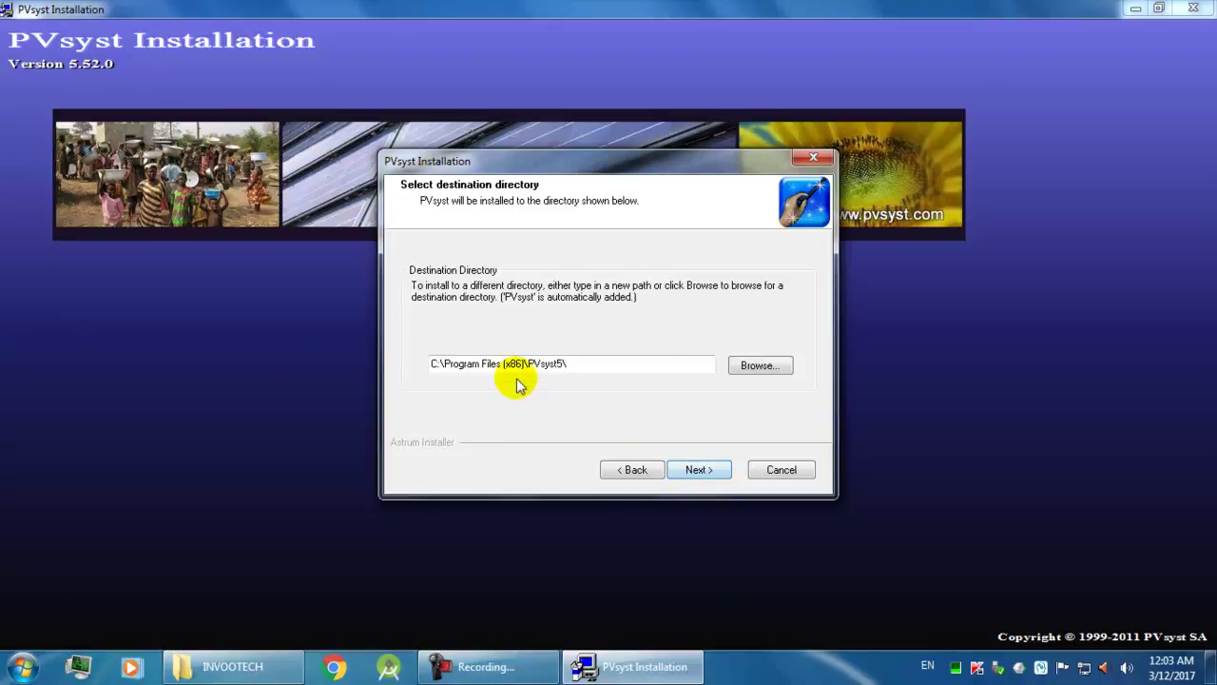
{"action": "left_click", "coordinate": [698, 468]}
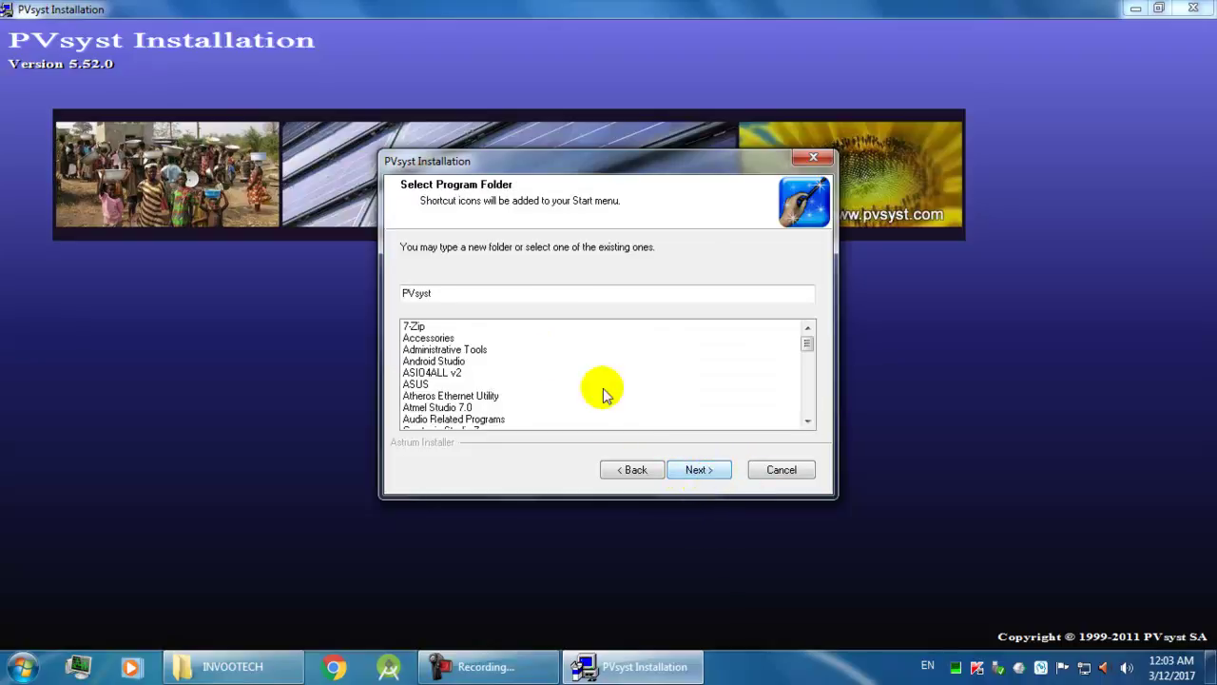
{"action": "left_click", "coordinate": [708, 473]}
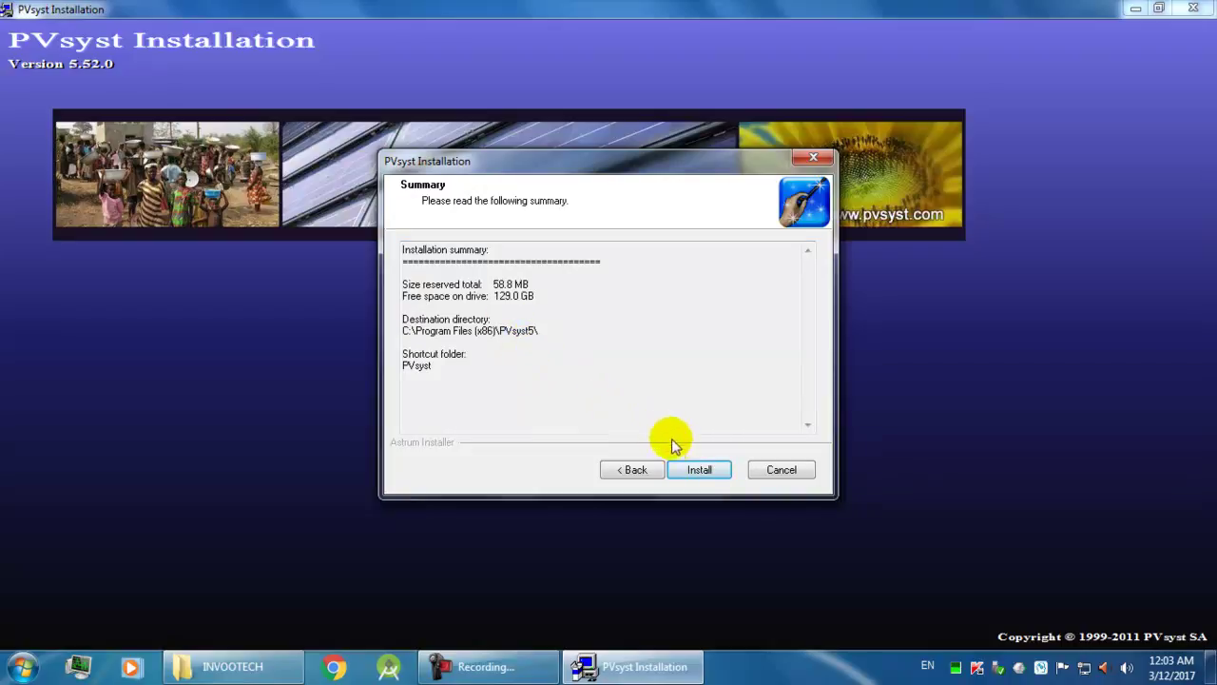
{"action": "left_click", "coordinate": [697, 473]}
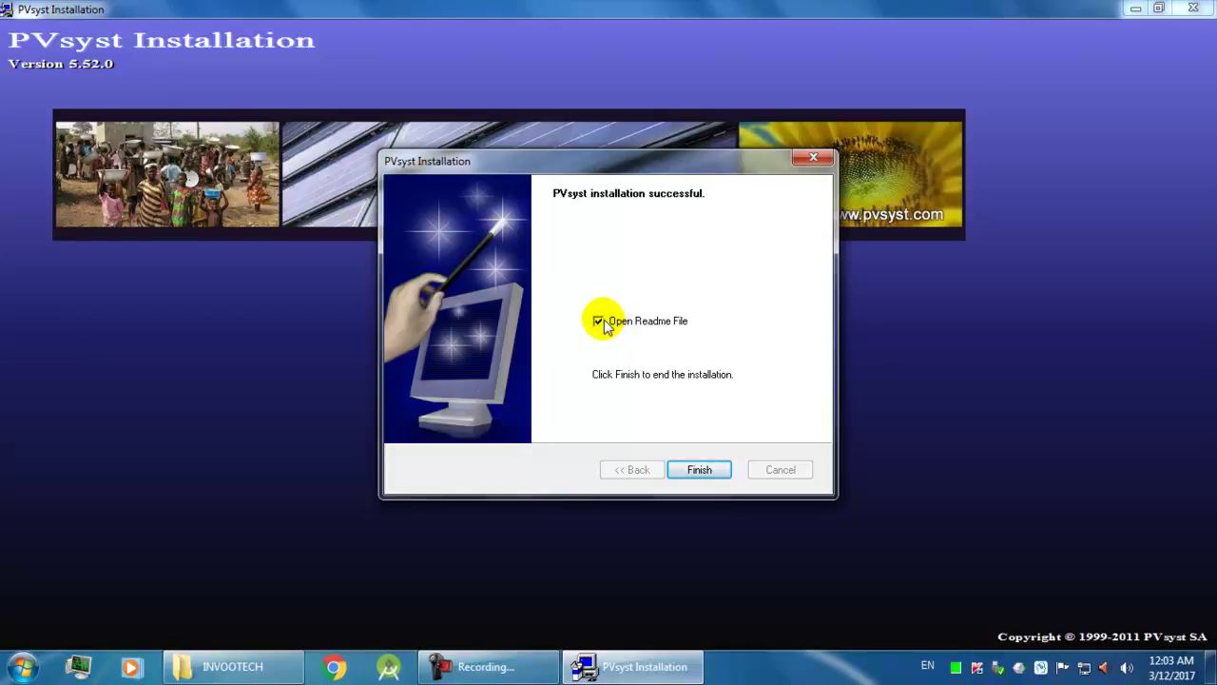
Step: Finish the installer and launch PVsyst from the PVSYST5_0 desktop shortcut
{"action": "left_click", "coordinate": [700, 470]}
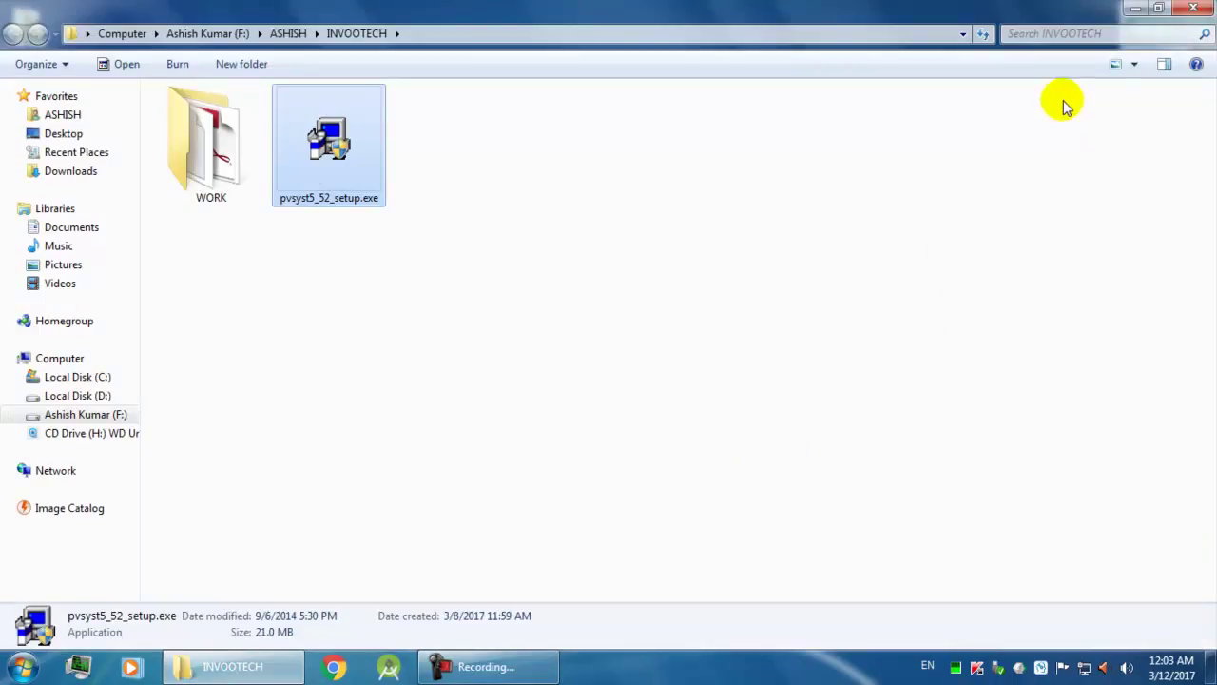
{"action": "left_click", "coordinate": [1134, 9]}
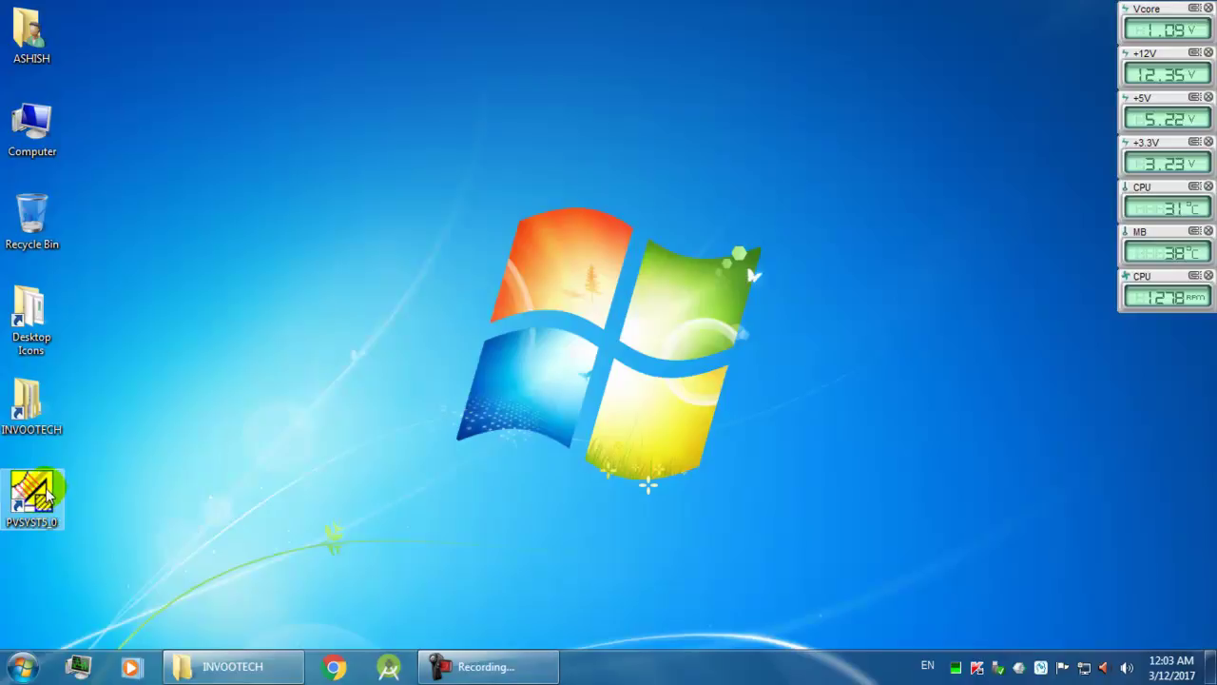
{"action": "double_click", "coordinate": [48, 491]}
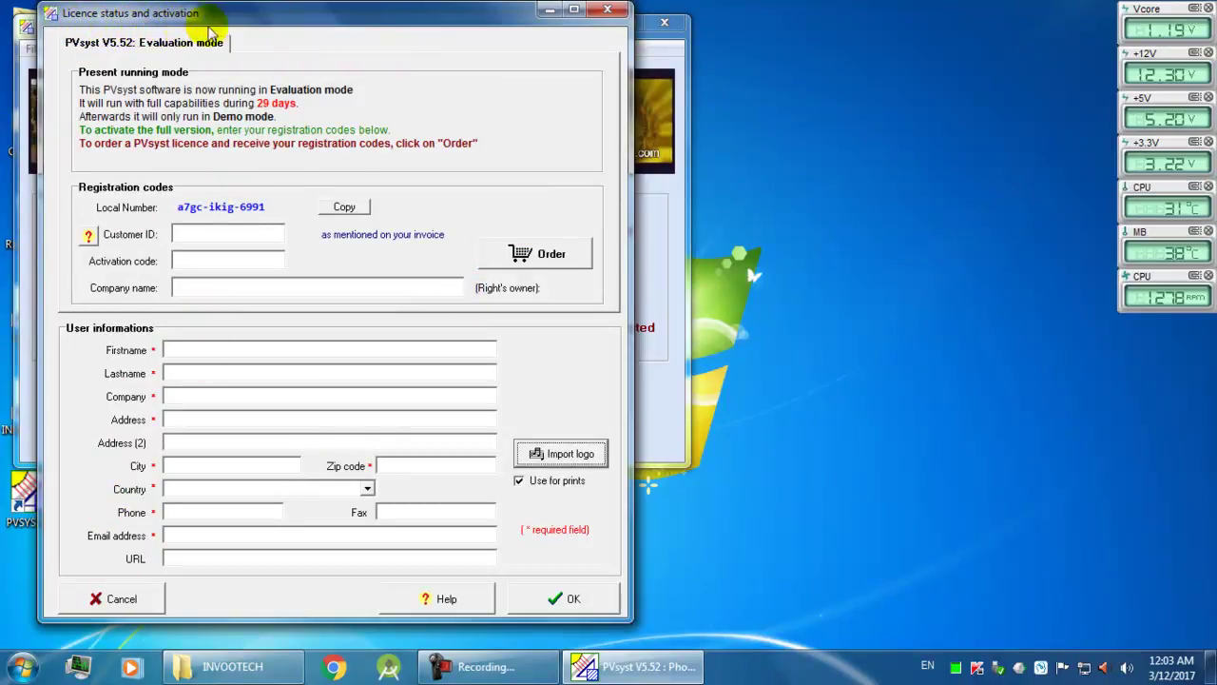
Step: Dismiss the licence prompt and start a grid-connected preliminary design project
{"action": "left_click", "coordinate": [117, 598]}
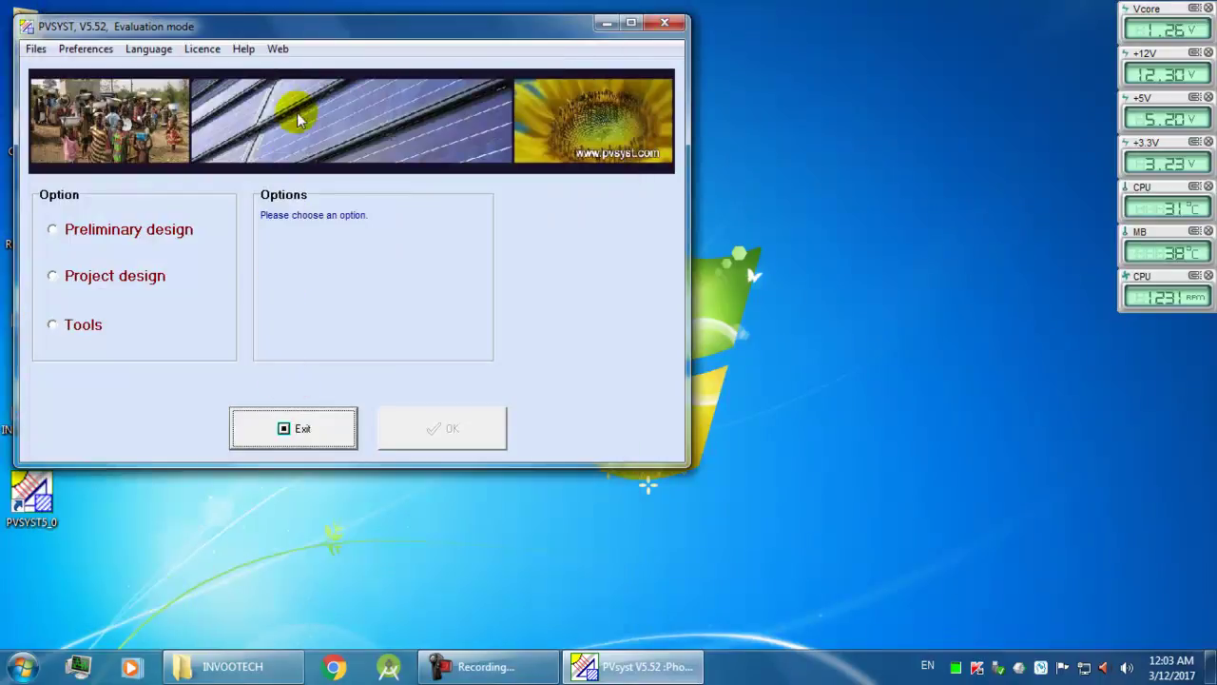
{"action": "left_click_drag", "start_coordinate": [294, 32], "coordinate": [516, 126]}
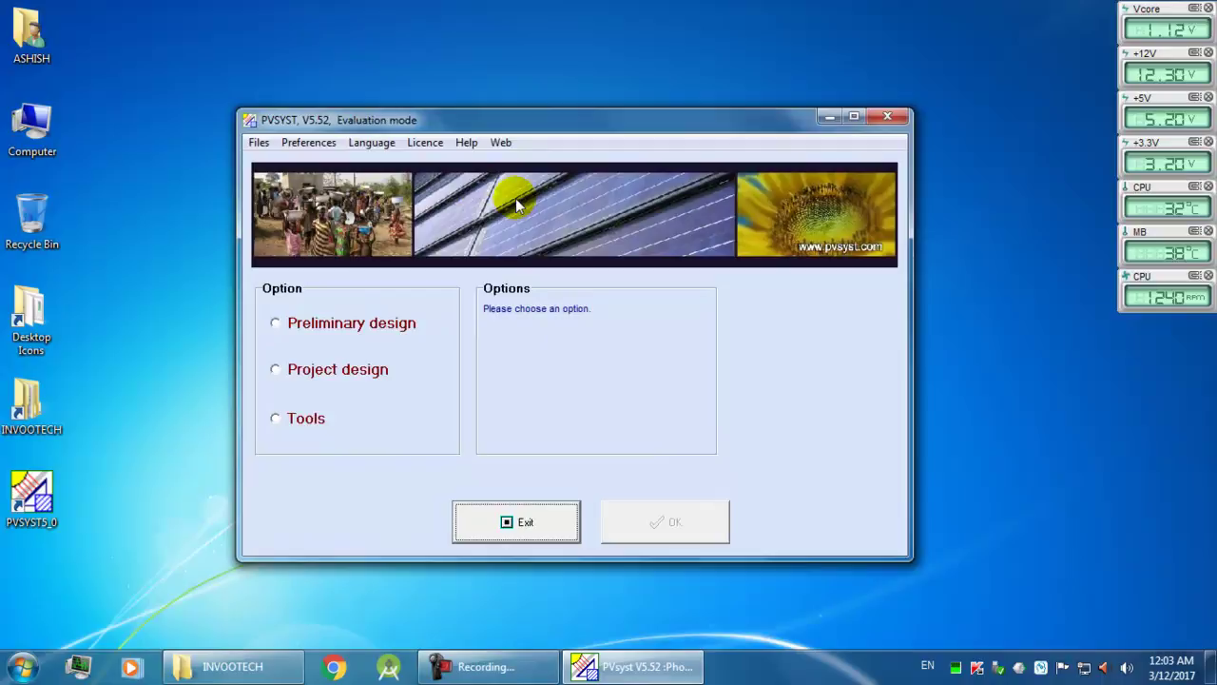
{"action": "mouse_move", "coordinate": [352, 322]}
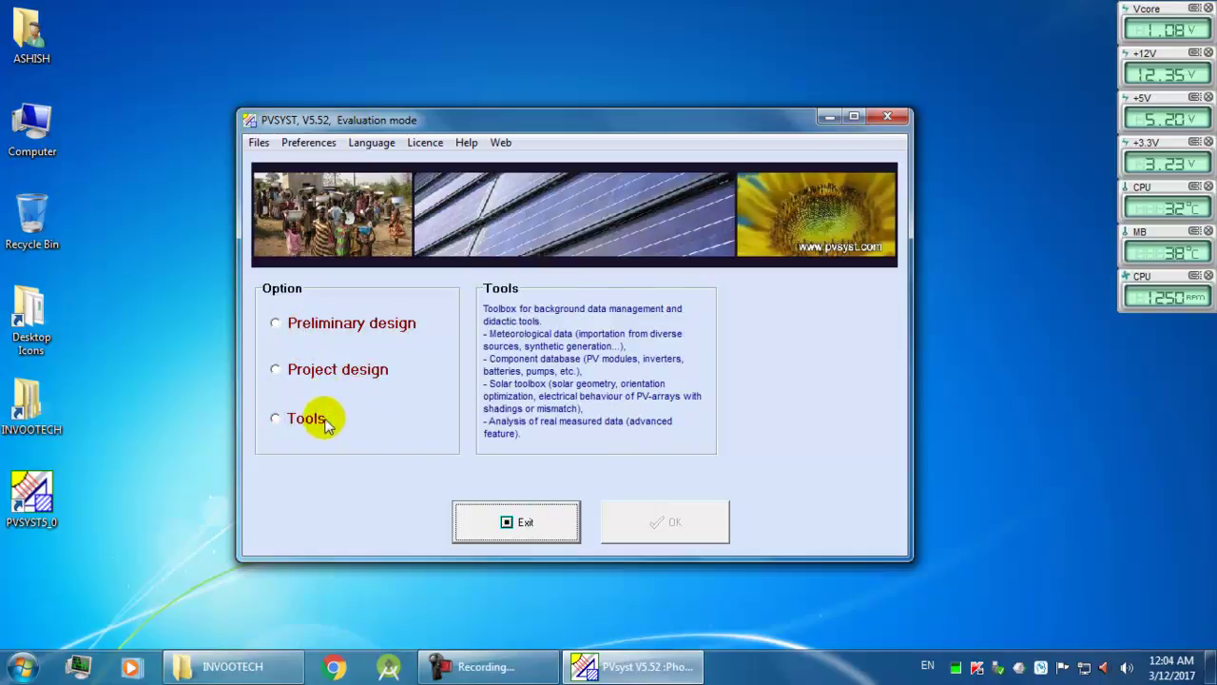
{"action": "left_click", "coordinate": [292, 328]}
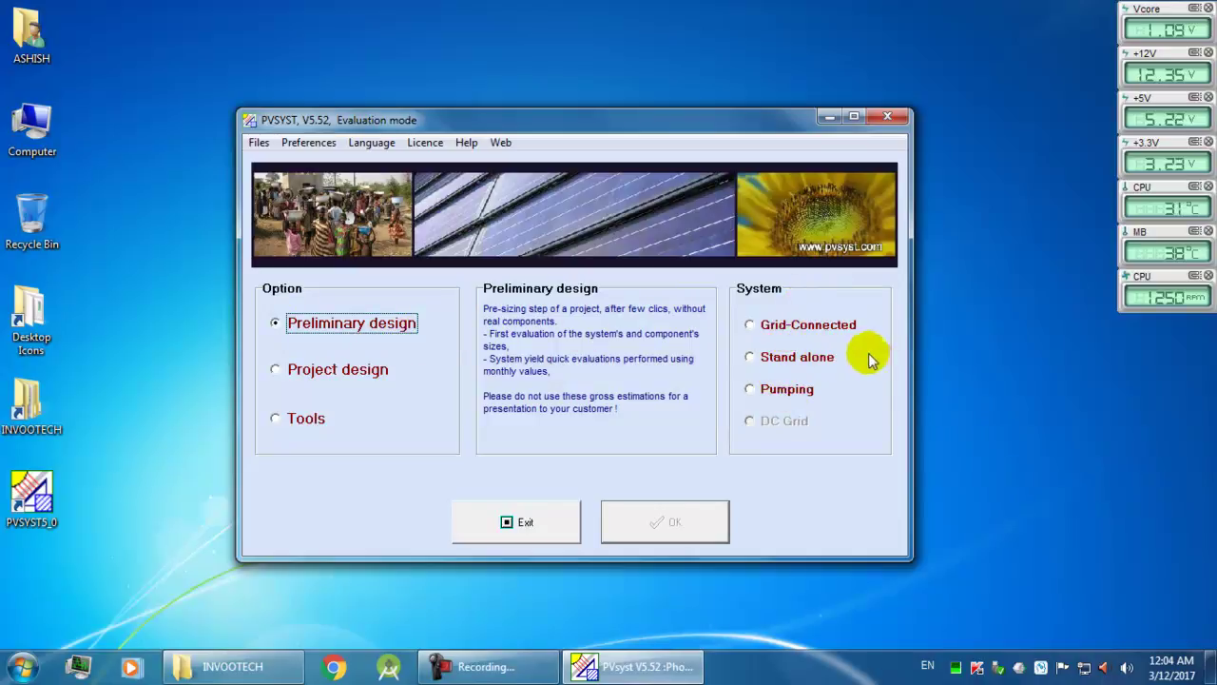
{"action": "left_click", "coordinate": [762, 335]}
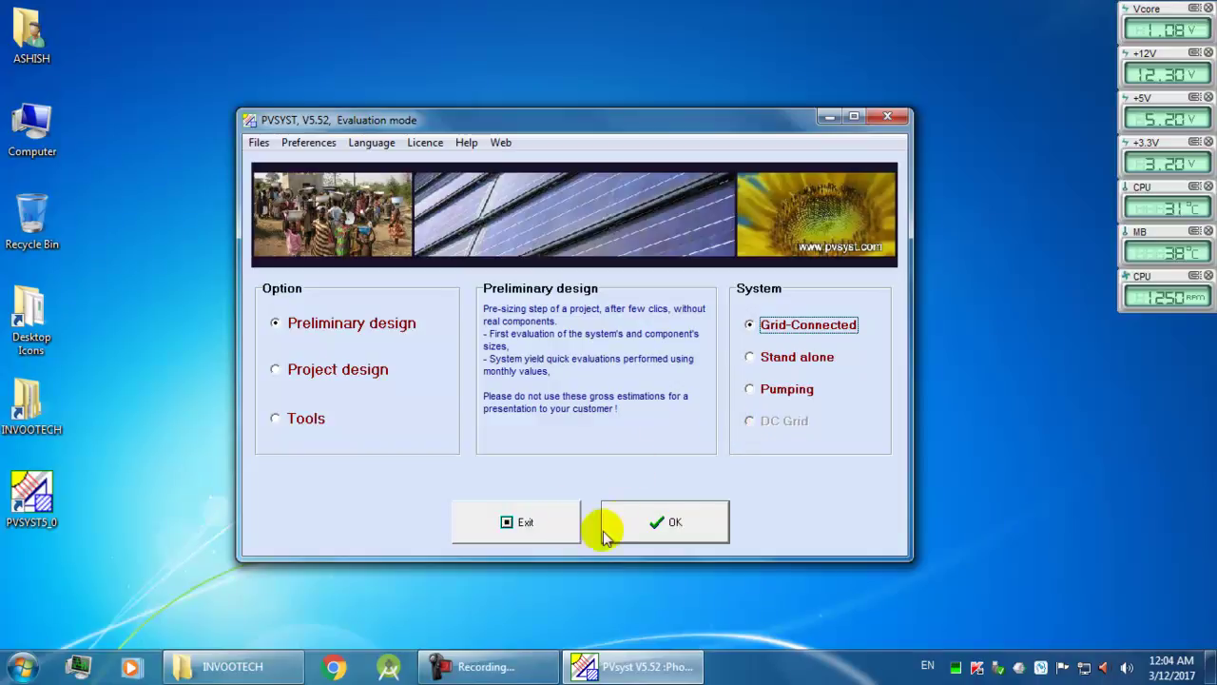
{"action": "left_click", "coordinate": [665, 520]}
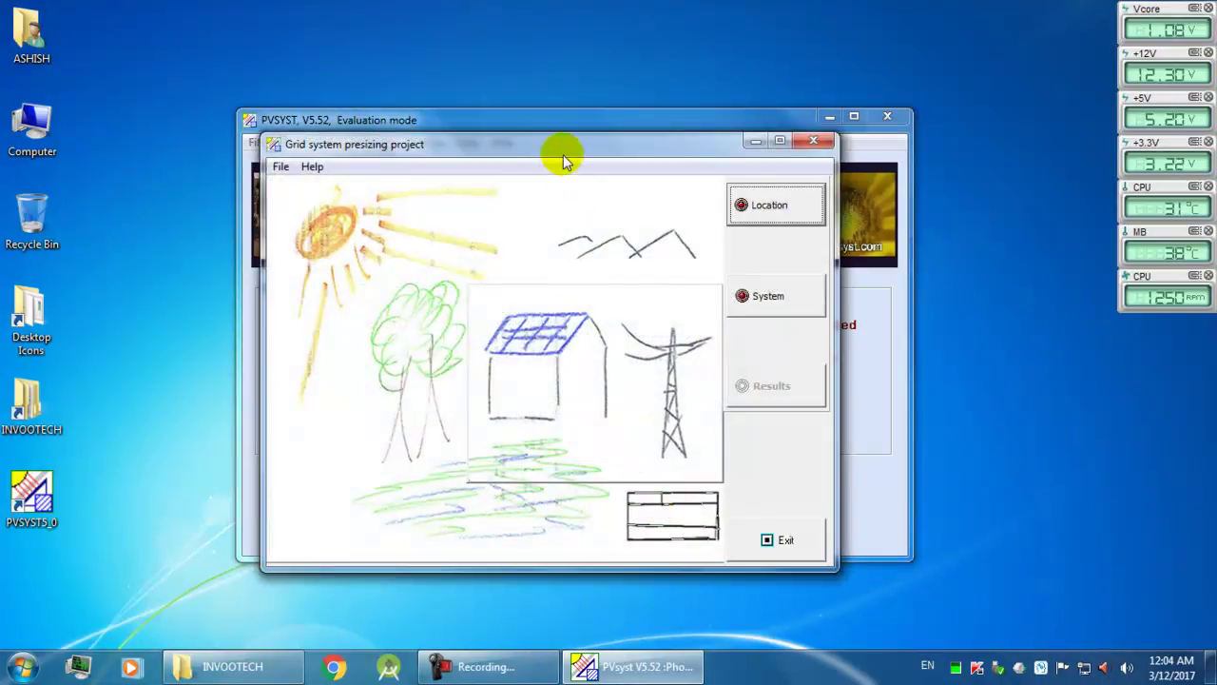
Step: Confirm Delhi, India as the project location after checking its geographical parameters
{"action": "double_click", "coordinate": [563, 154]}
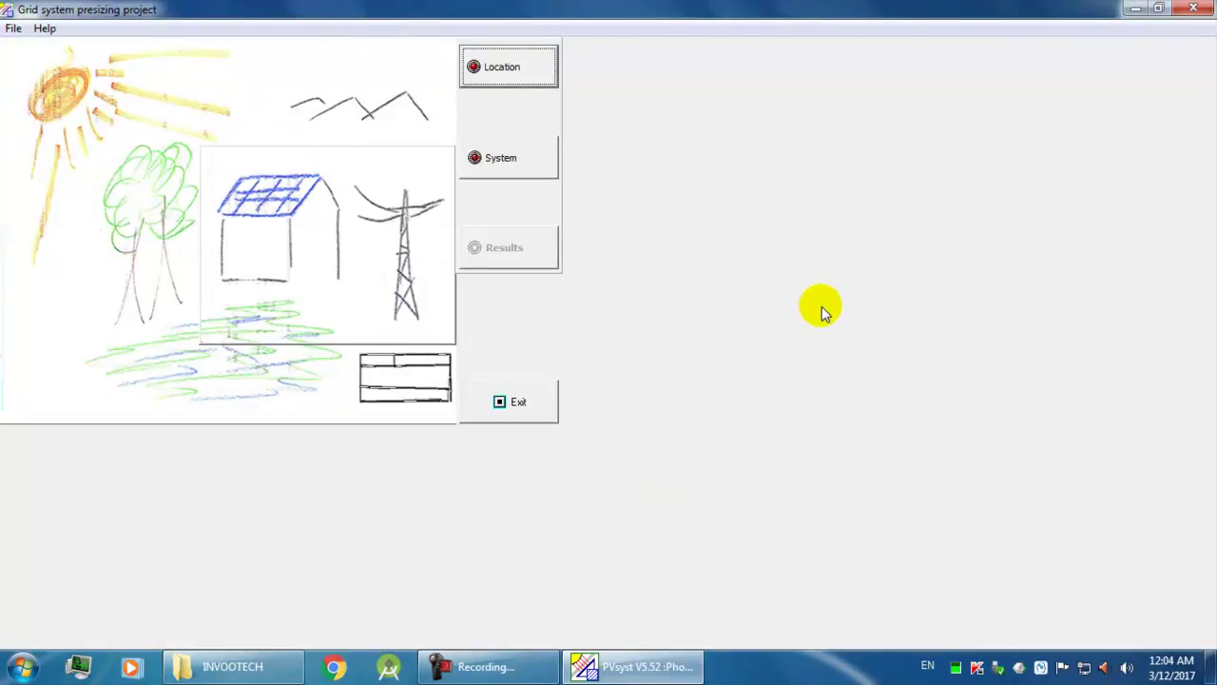
{"action": "key", "text": "Tab"}
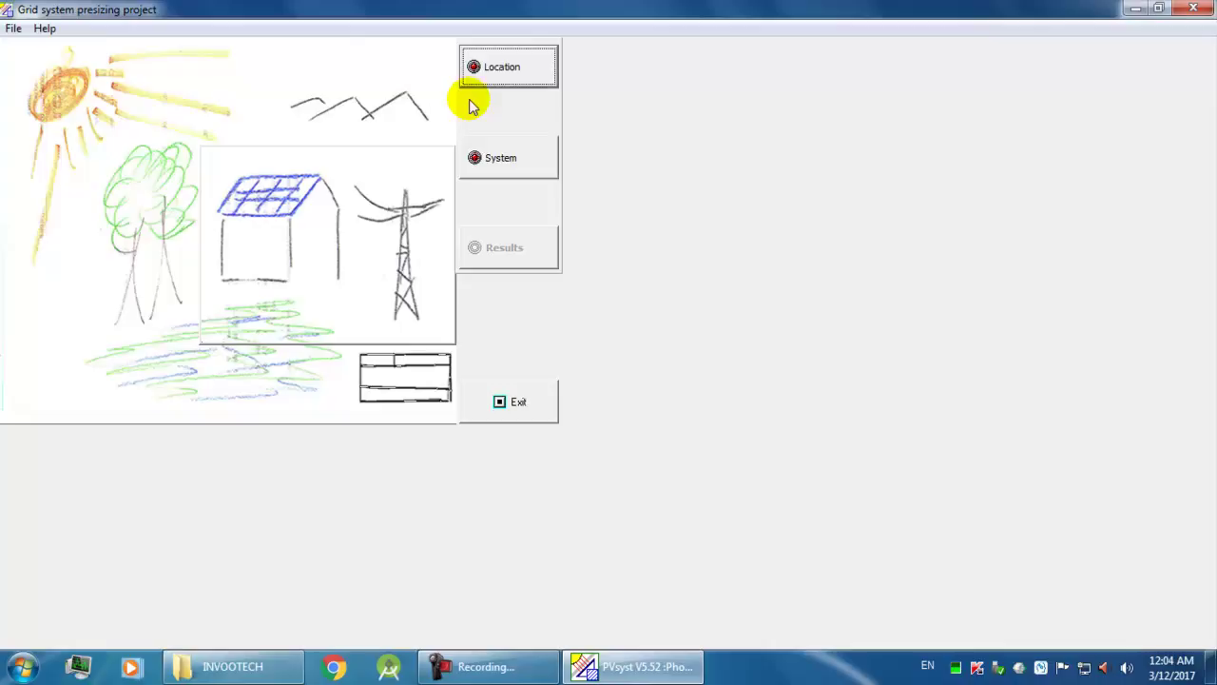
{"action": "left_click", "coordinate": [479, 72]}
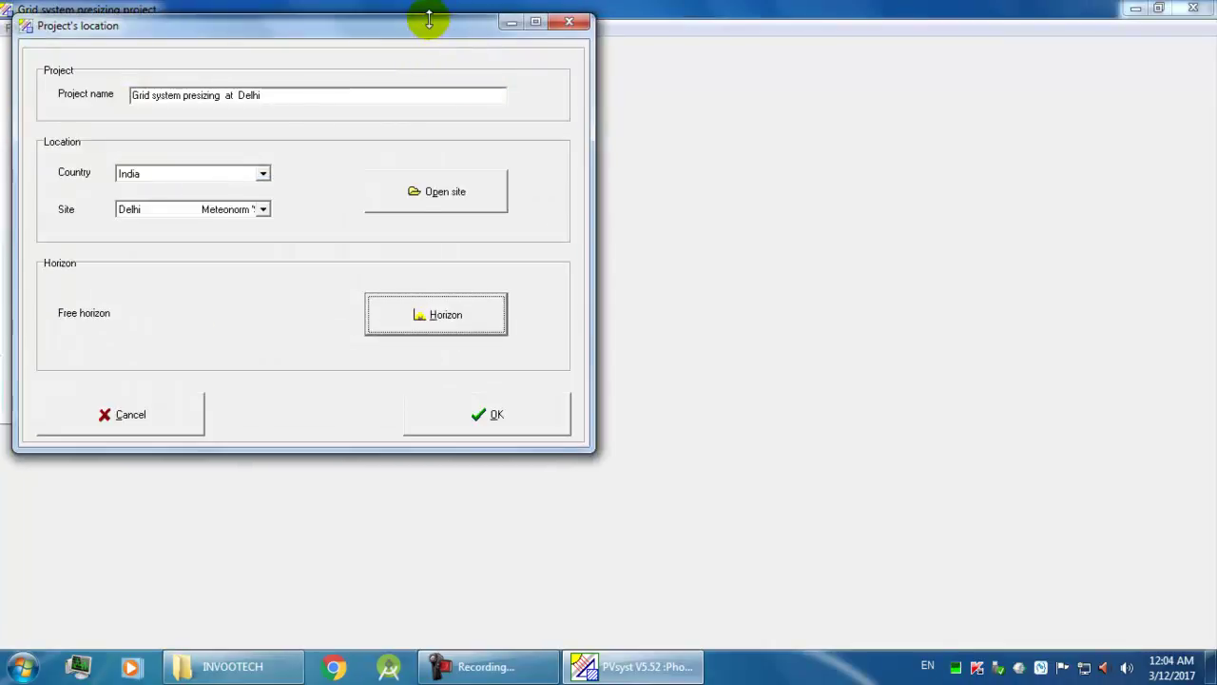
{"action": "left_click_drag", "start_coordinate": [422, 49], "coordinate": [610, 125]}
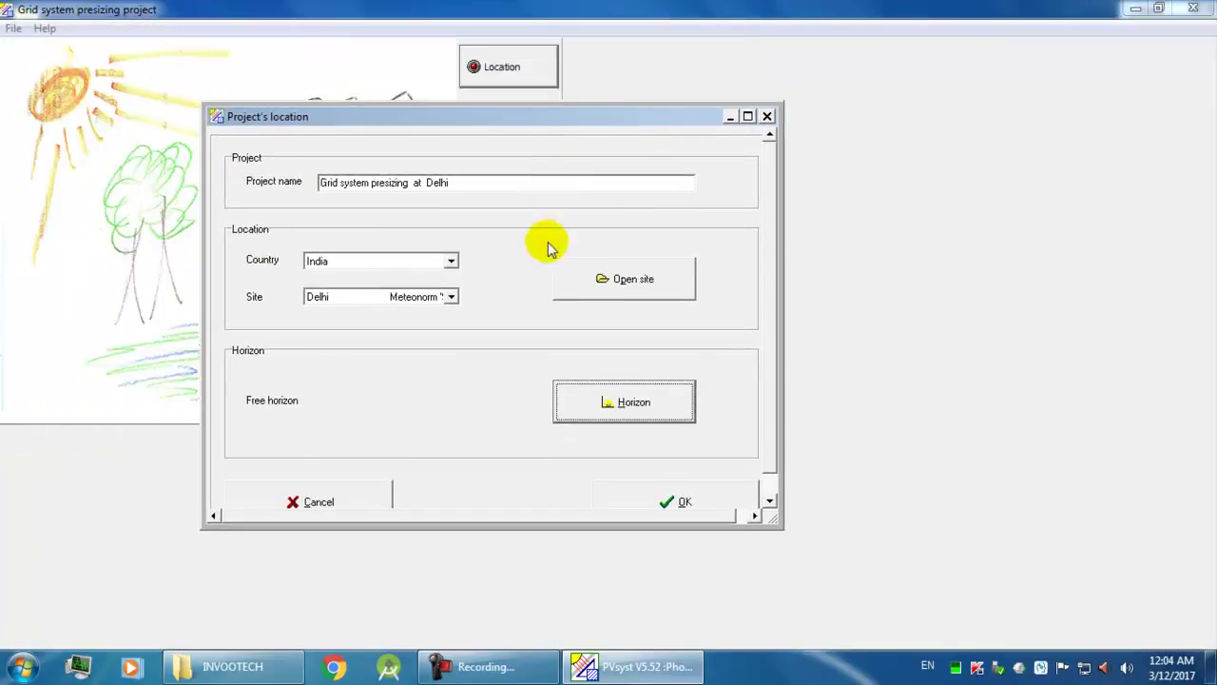
{"action": "double_click", "coordinate": [397, 115]}
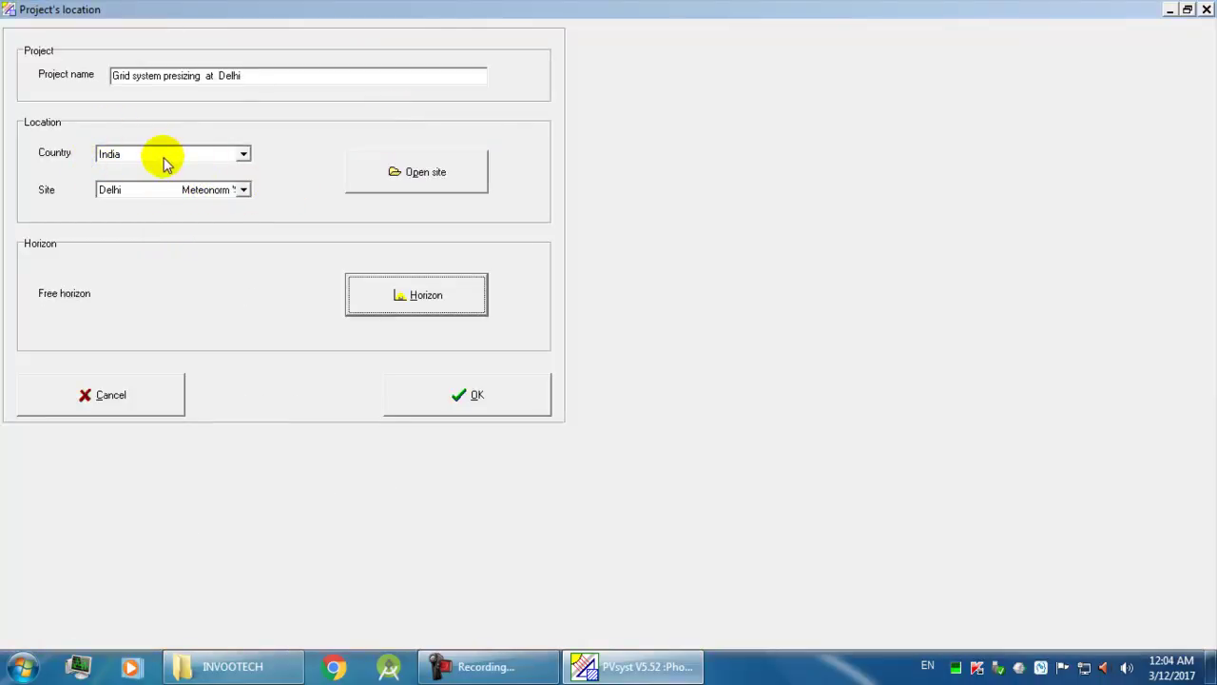
{"action": "left_click", "coordinate": [461, 180]}
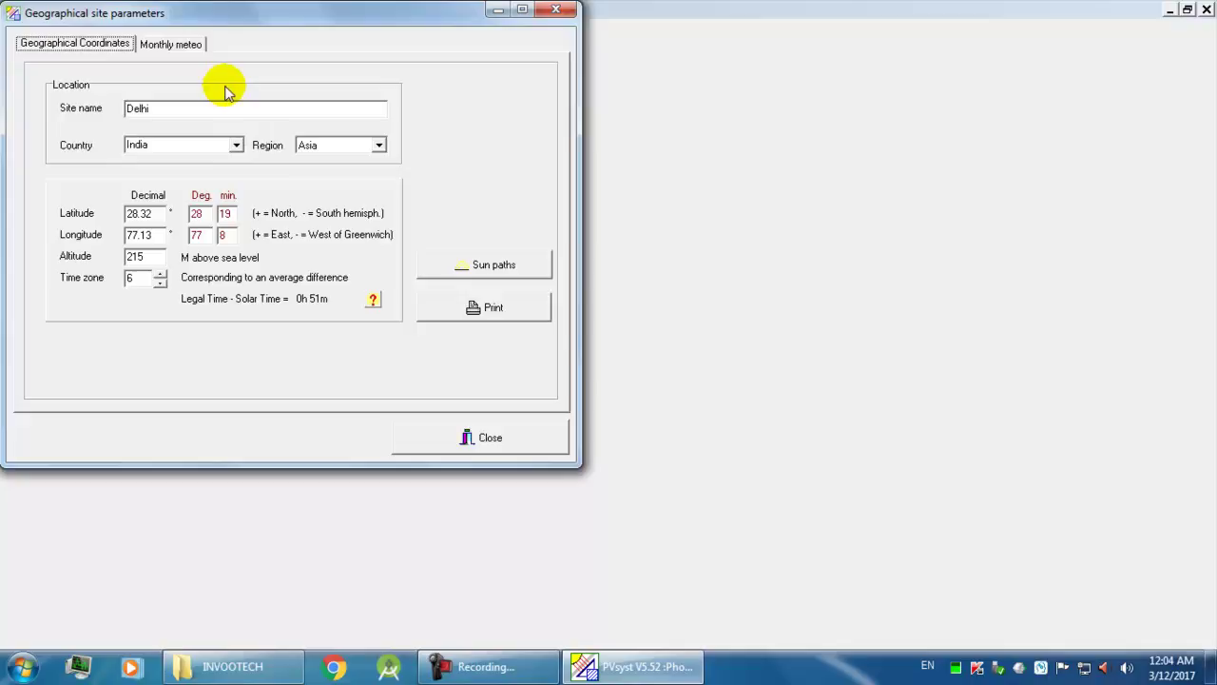
{"action": "left_click", "coordinate": [511, 440]}
{"action": "left_click", "coordinate": [463, 399]}
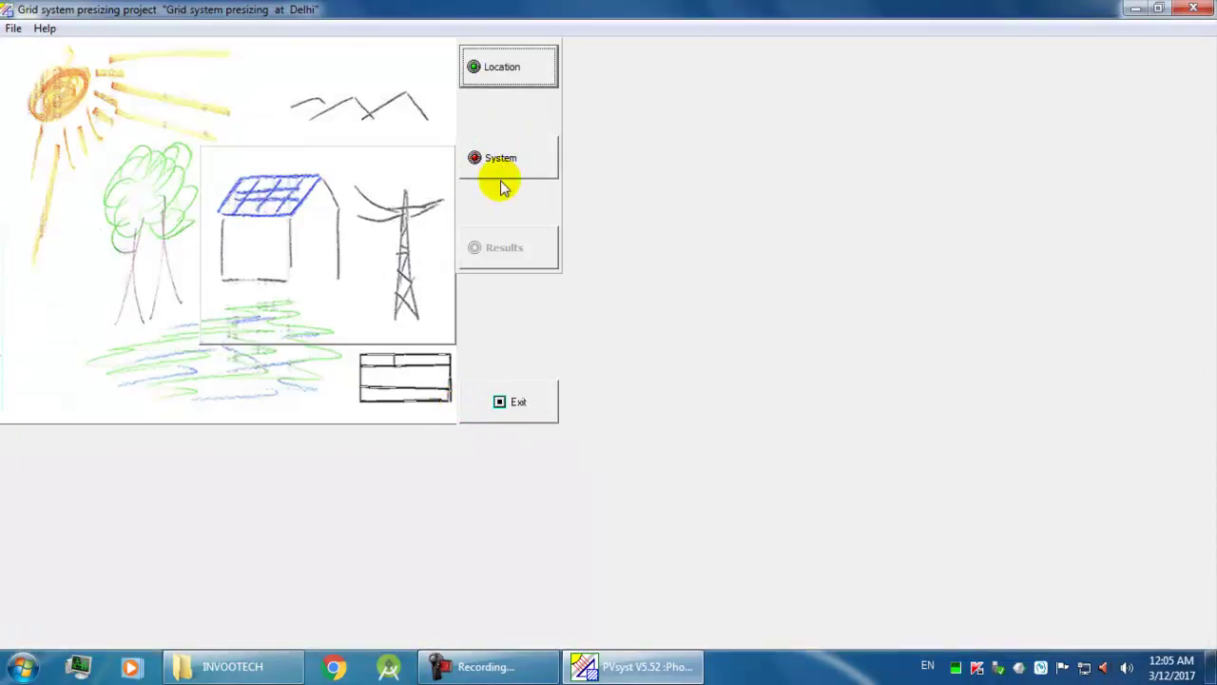
Step: Size the array by a 100 m² active area, keeping 30° tilt and 0° azimuth
{"action": "left_click", "coordinate": [503, 178]}
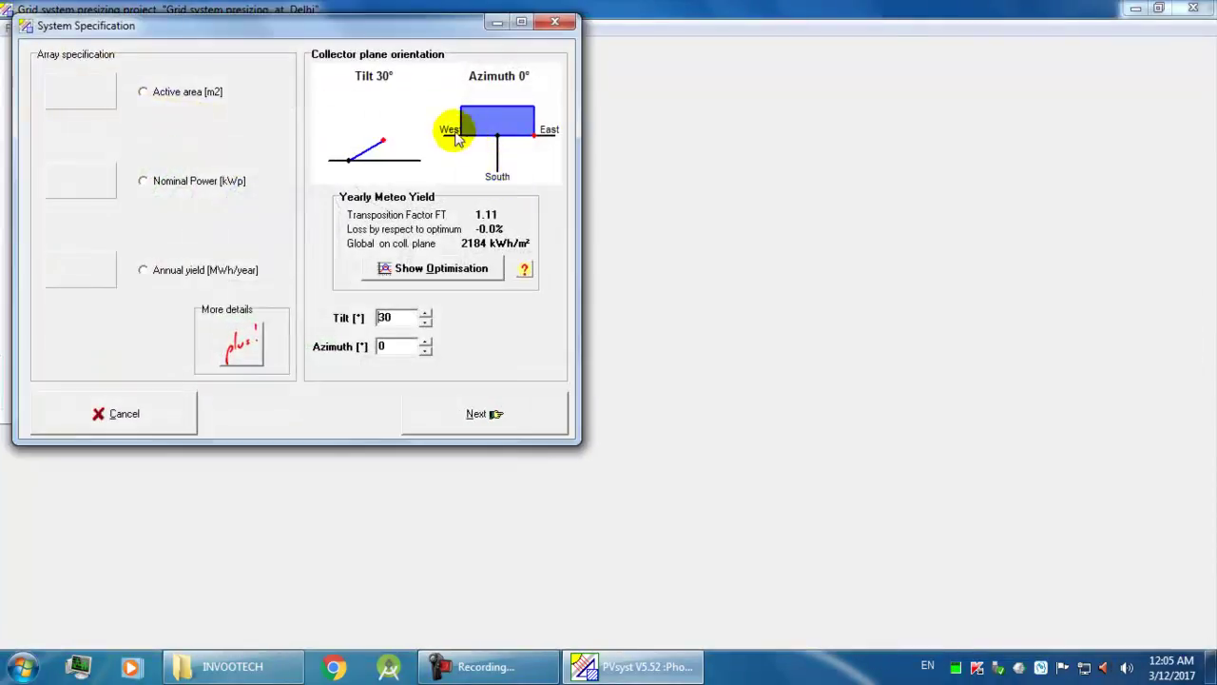
{"action": "mouse_move", "coordinate": [423, 38]}
{"action": "left_mouse_down"}
{"action": "mouse_move", "coordinate": [642, 131]}
{"action": "mouse_move", "coordinate": [675, 113]}
{"action": "left_mouse_up"}
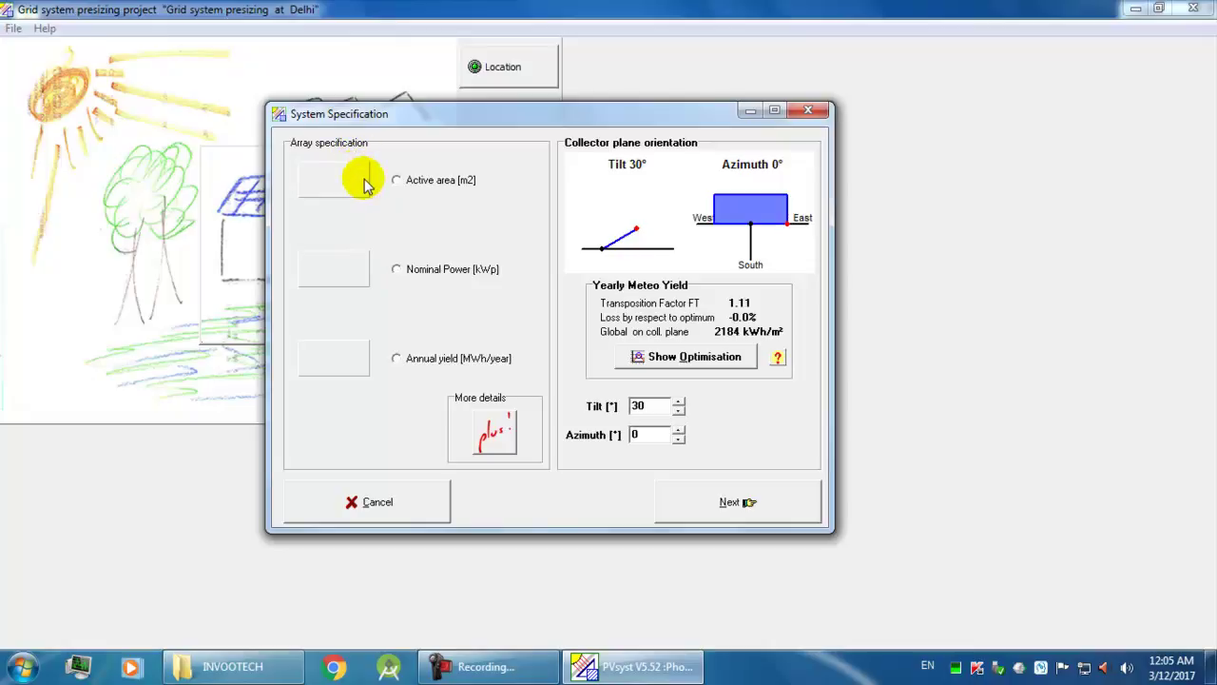
{"action": "left_click", "coordinate": [428, 189]}
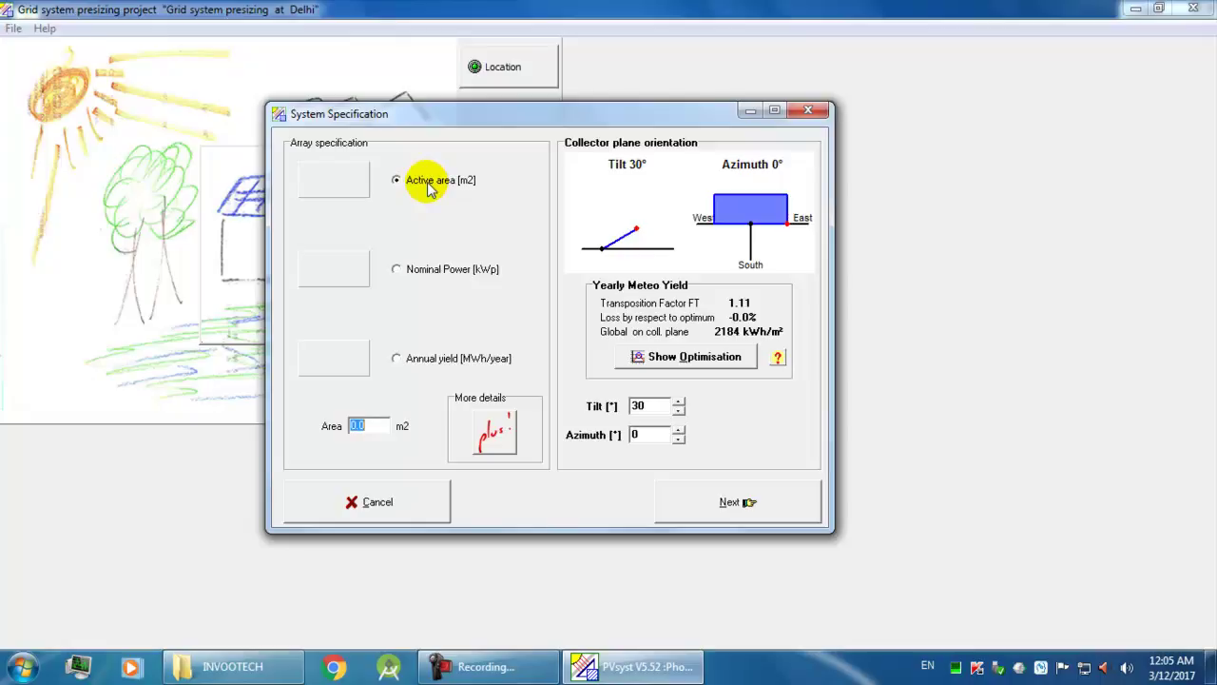
{"action": "left_click", "coordinate": [439, 273]}
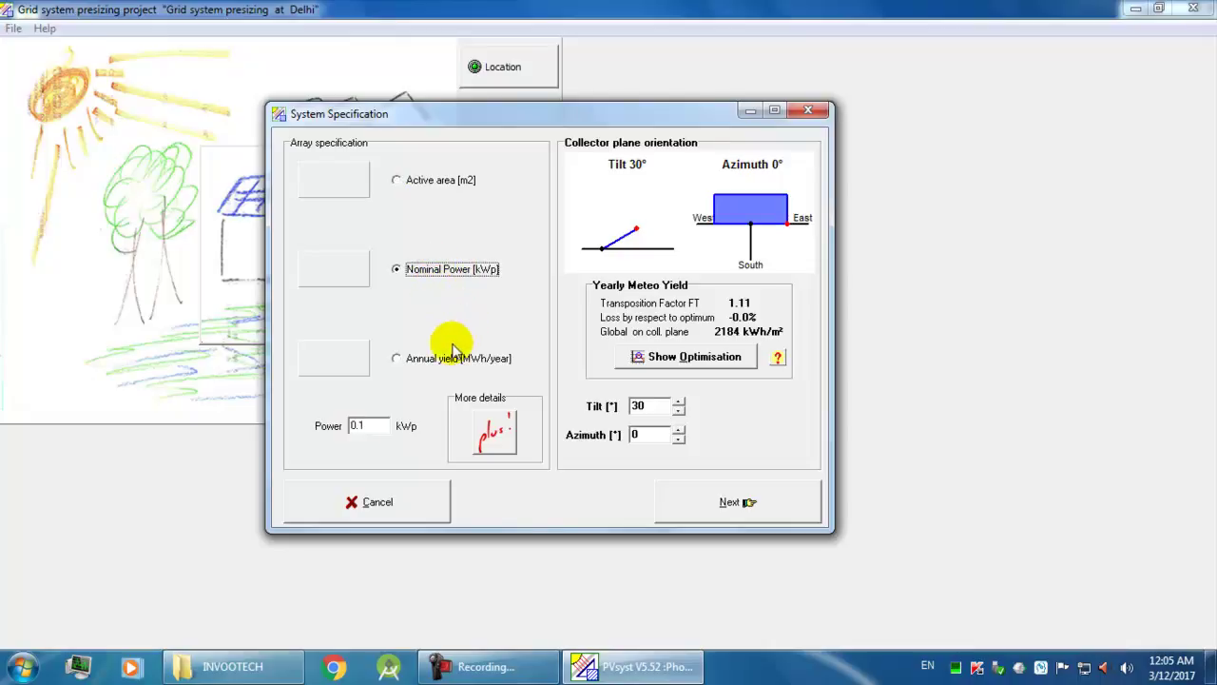
{"action": "left_click", "coordinate": [453, 361]}
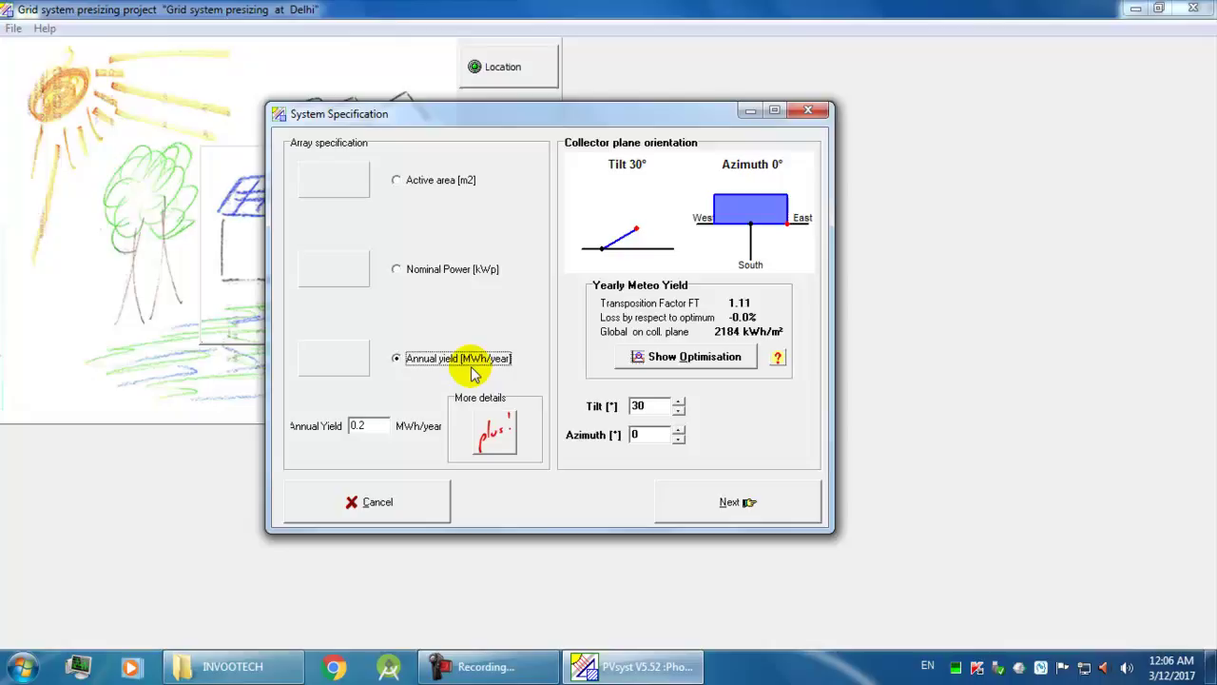
{"action": "left_click", "coordinate": [406, 188]}
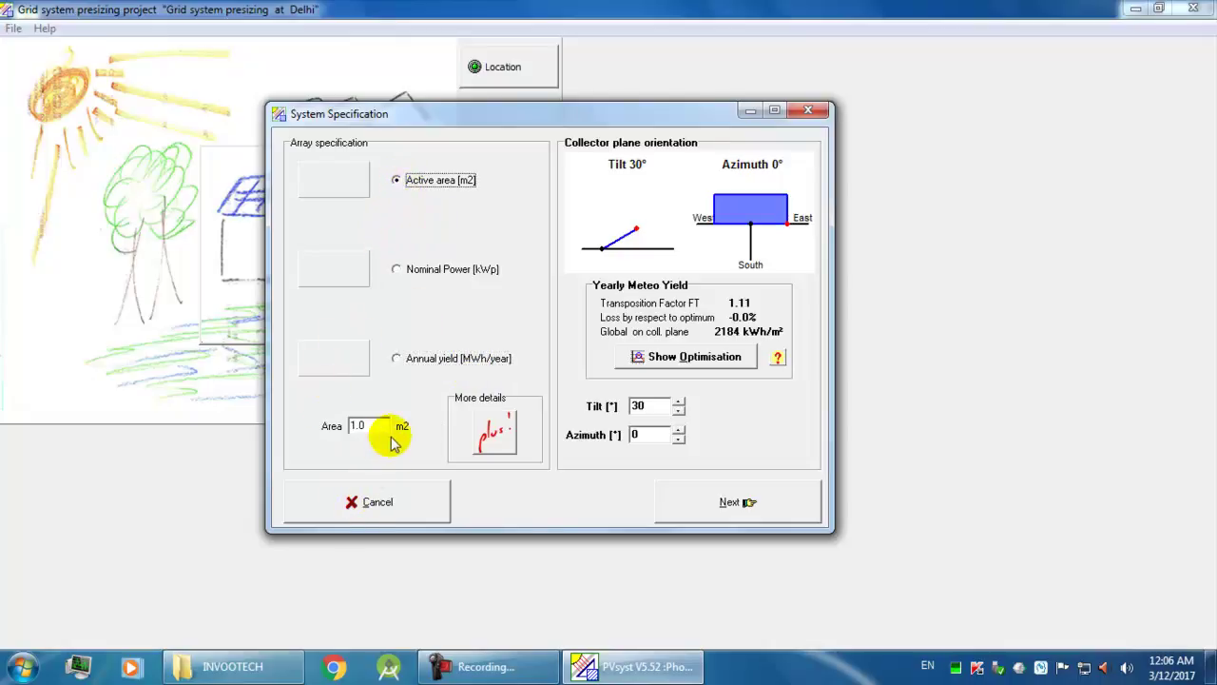
{"action": "double_click", "coordinate": [390, 425]}
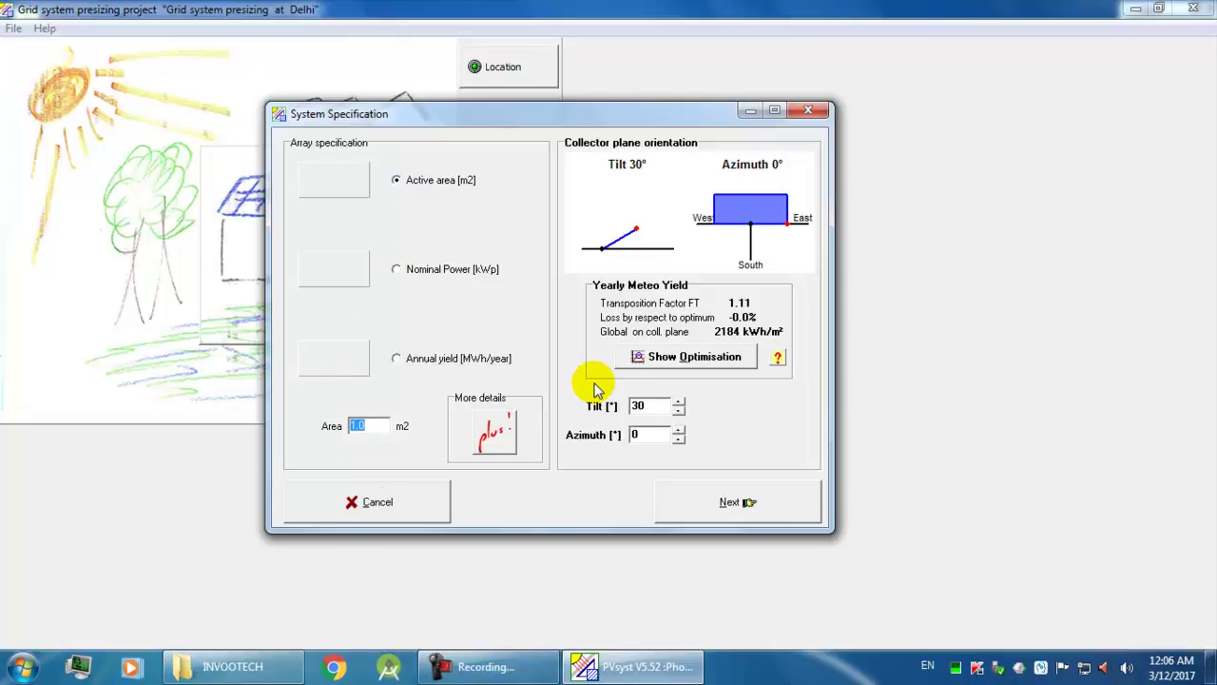
{"action": "type", "text": "1"}
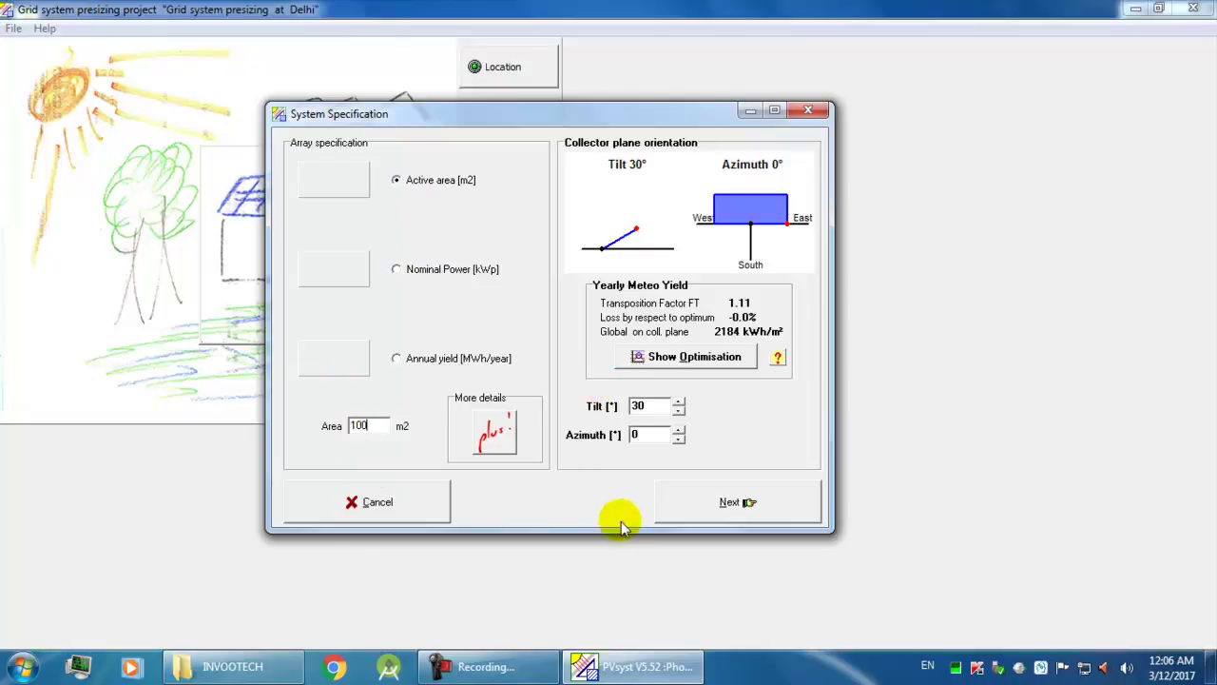
{"action": "left_click", "coordinate": [514, 458]}
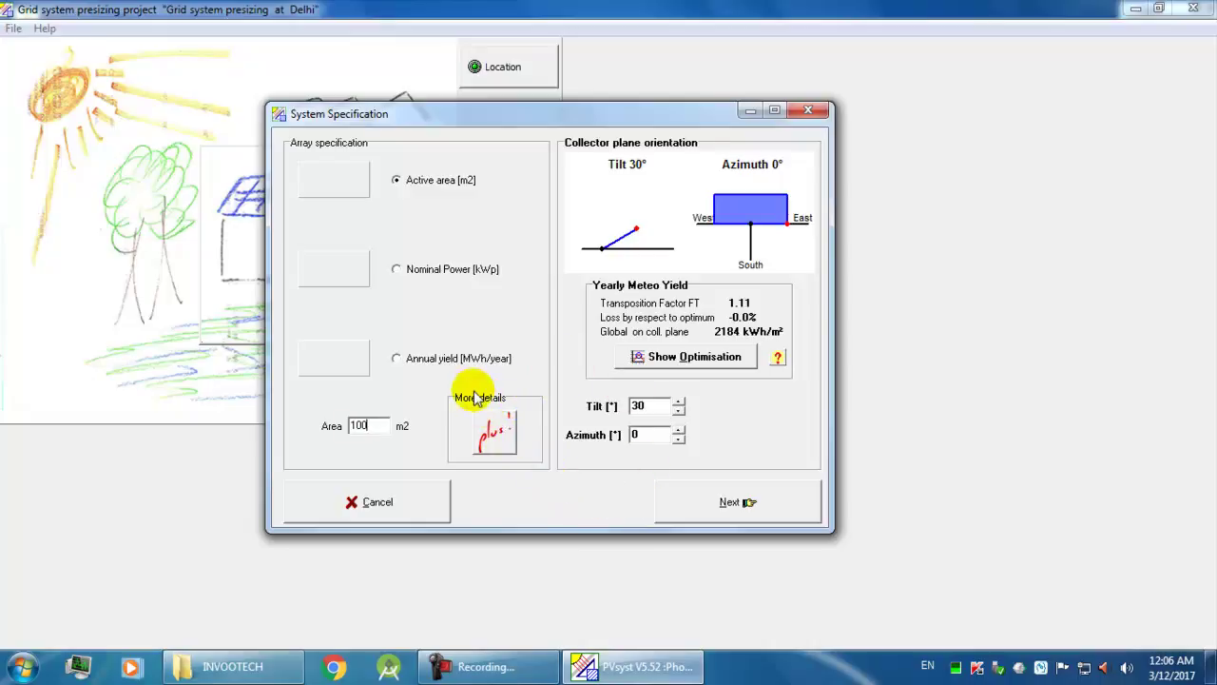
Step: Choose the sheds array layout after previewing the sun-shield alternative
{"action": "left_click", "coordinate": [499, 435]}
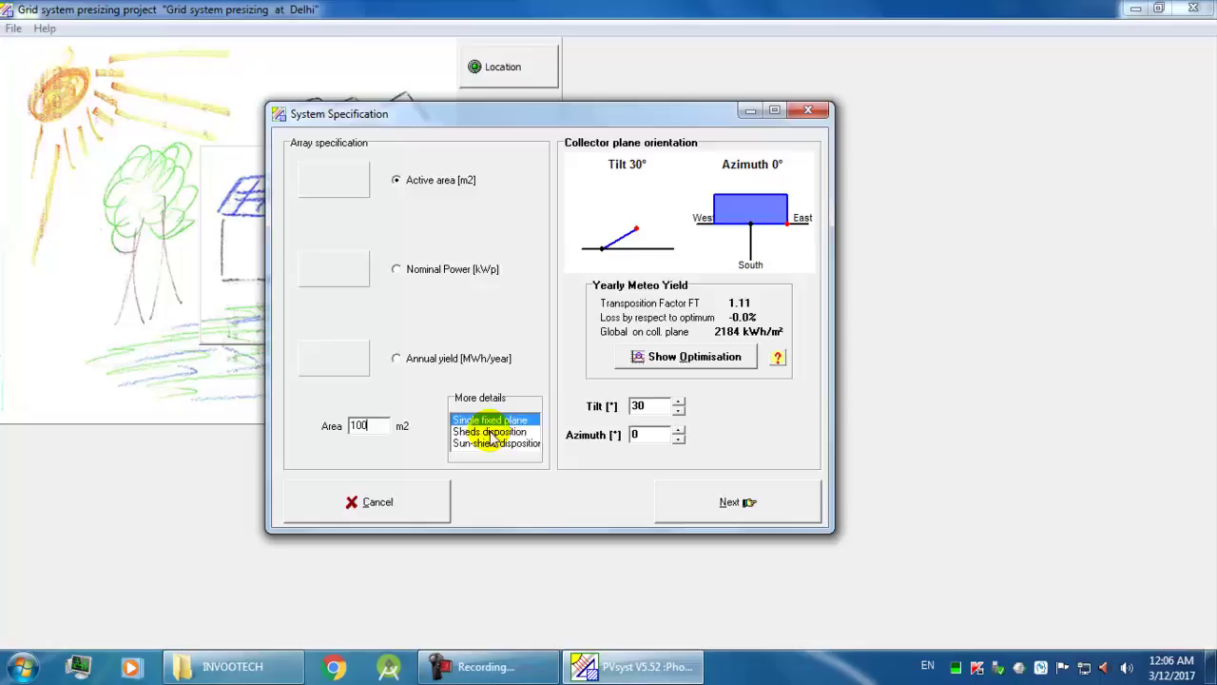
{"action": "left_click", "coordinate": [490, 423]}
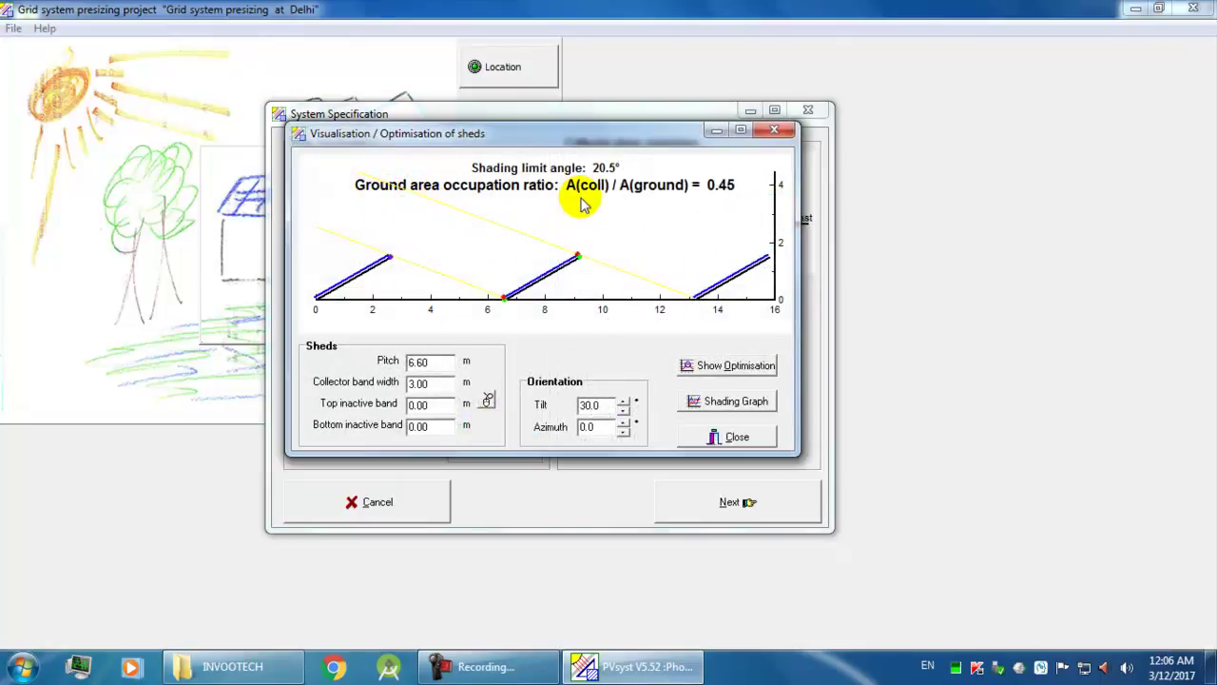
{"action": "left_click", "coordinate": [709, 437]}
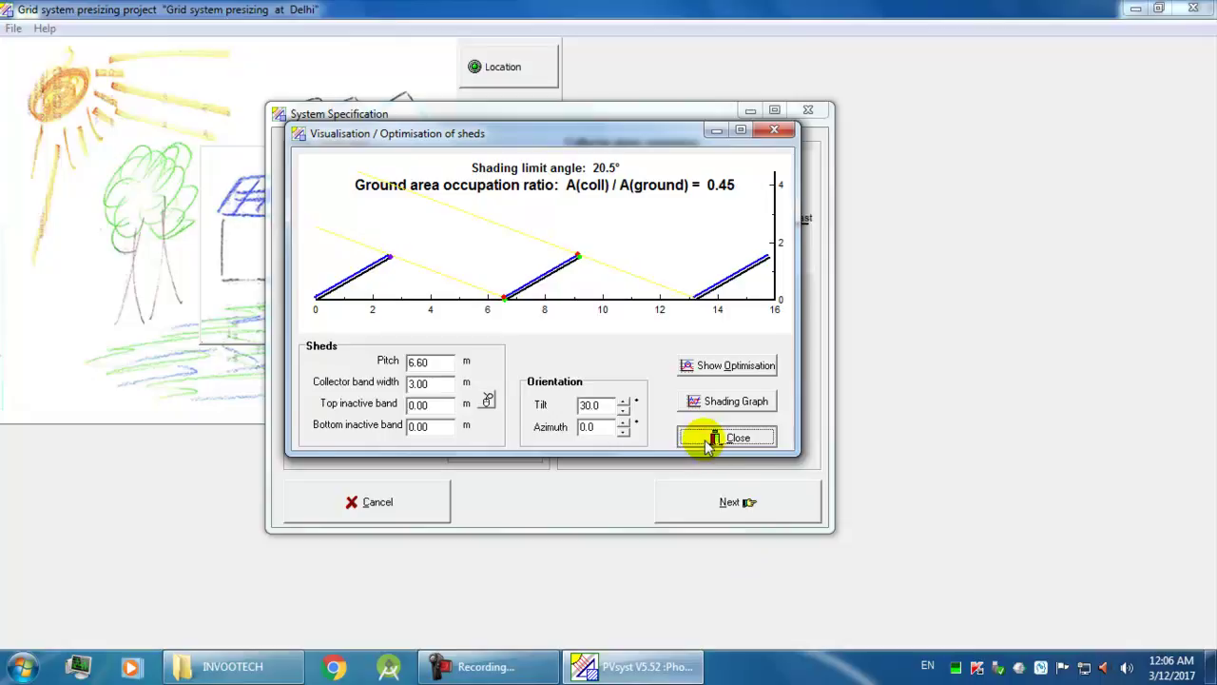
{"action": "left_click", "coordinate": [504, 443]}
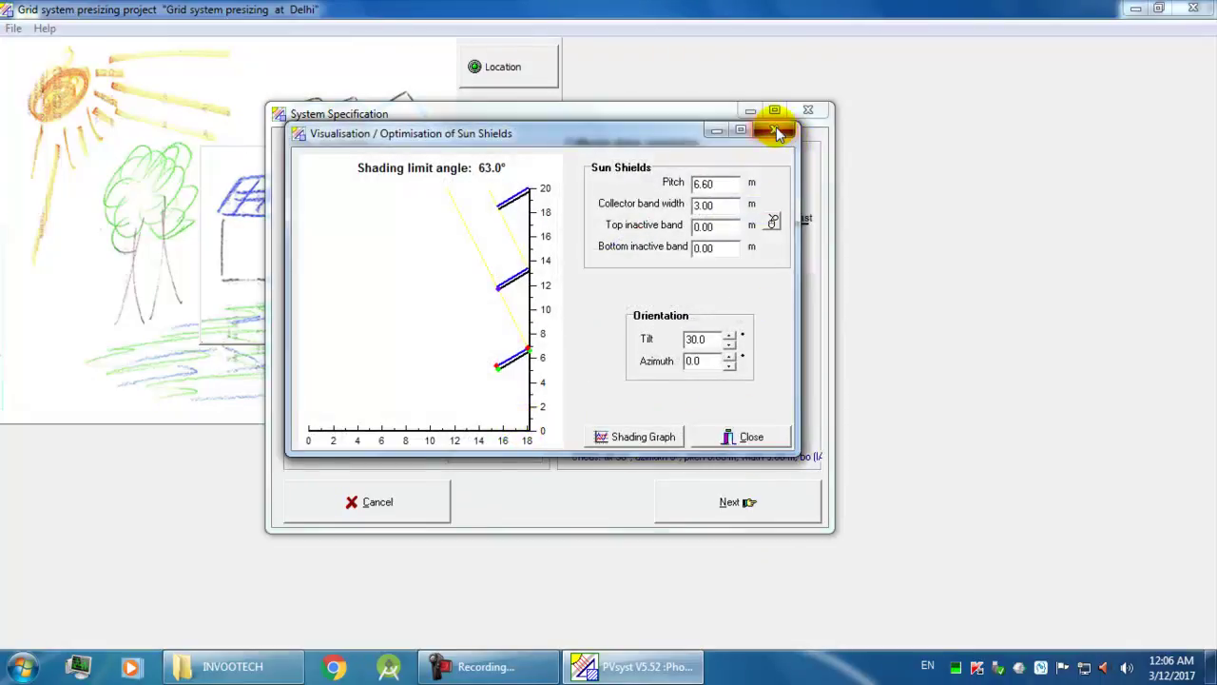
{"action": "left_click", "coordinate": [774, 130]}
{"action": "left_click", "coordinate": [528, 431]}
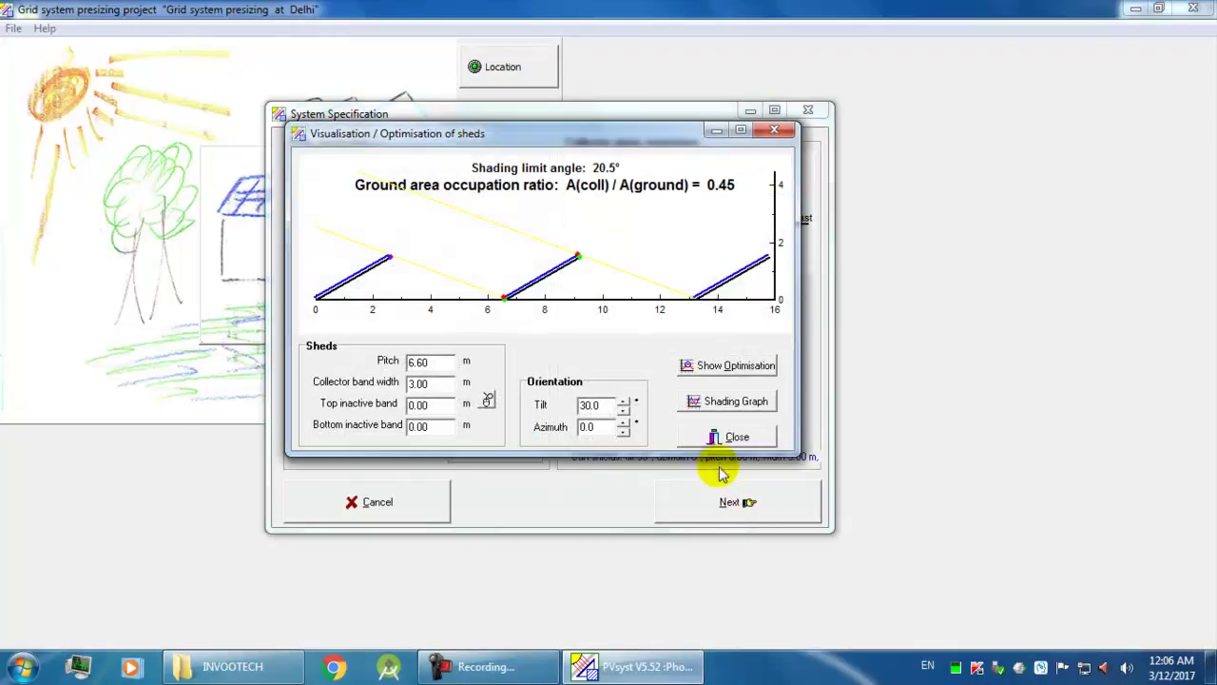
{"action": "left_click", "coordinate": [731, 437]}
{"action": "left_click", "coordinate": [733, 501]}
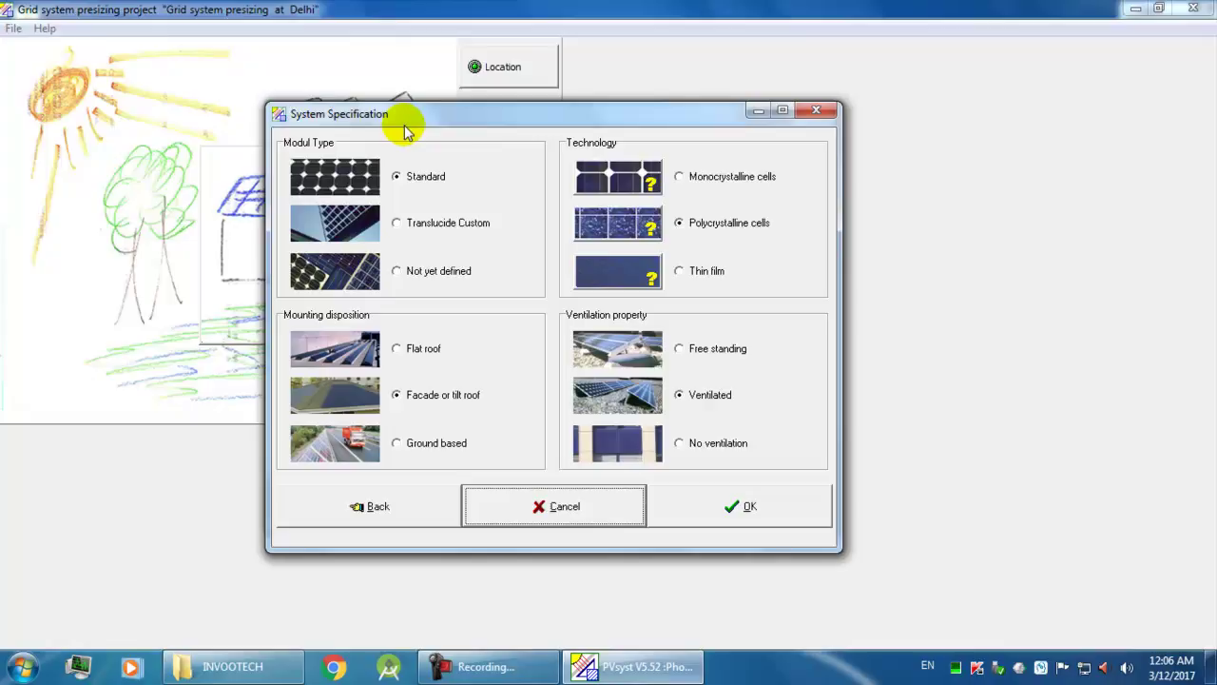
Step: Confirm standard polycrystalline modules mounted free standing on a flat roof
{"action": "left_click", "coordinate": [404, 178]}
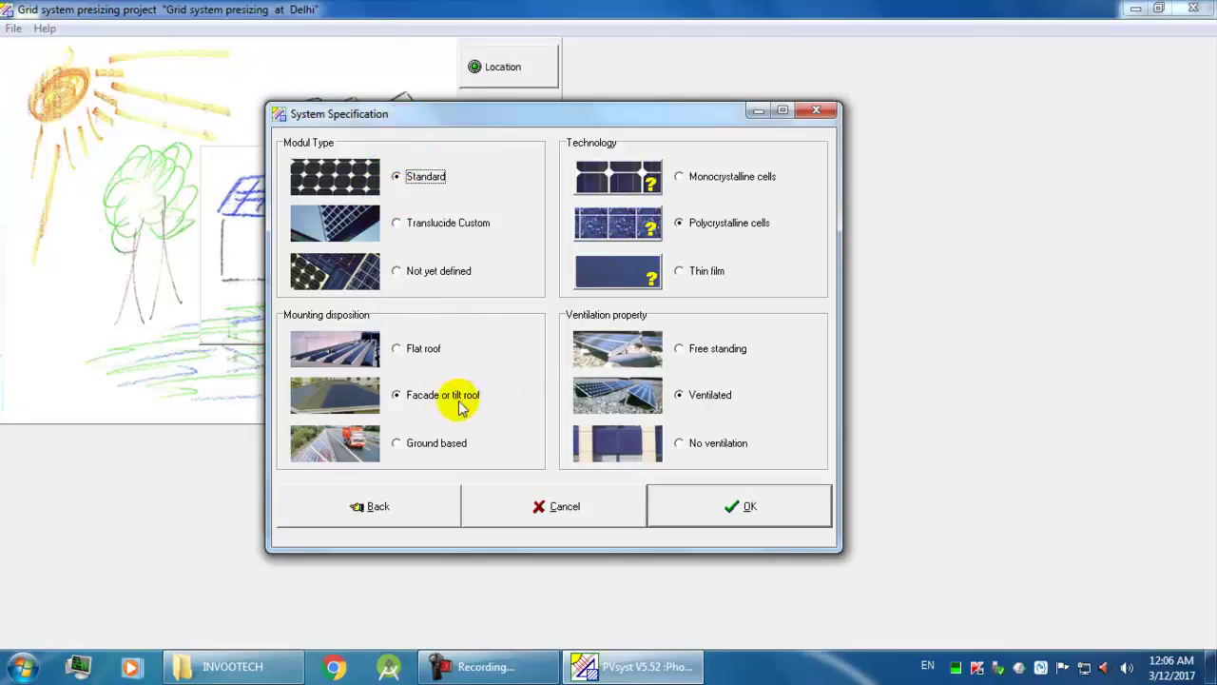
{"action": "left_click", "coordinate": [409, 352]}
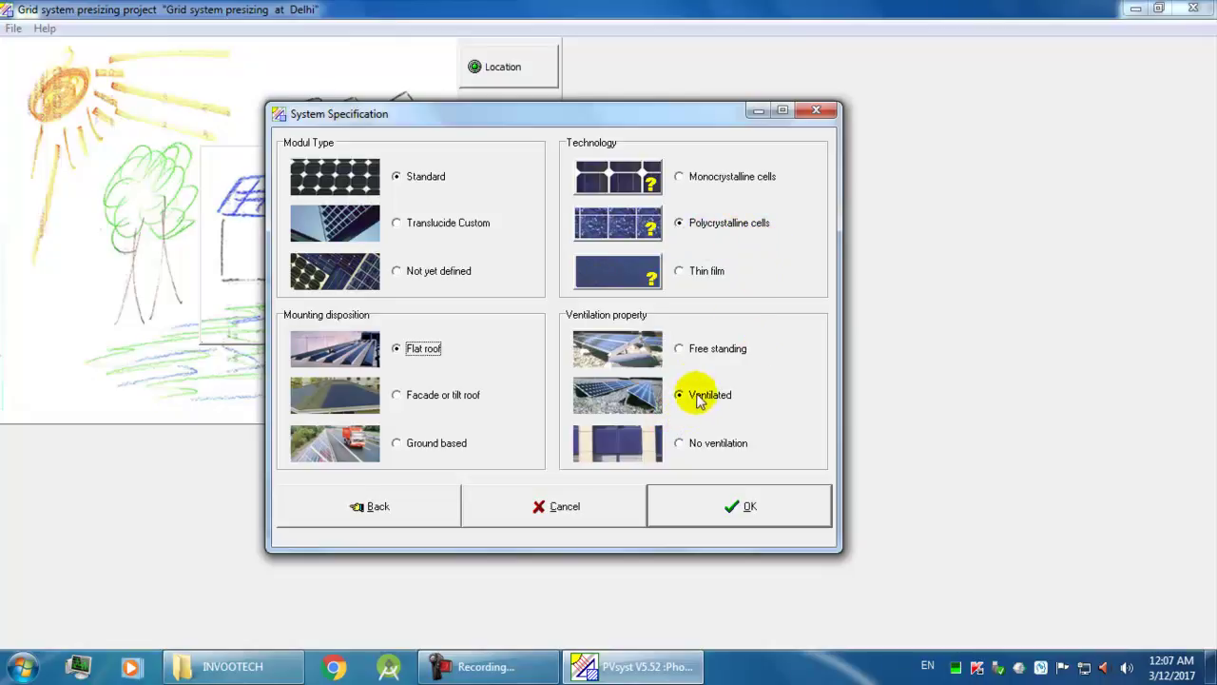
{"action": "left_click", "coordinate": [701, 358]}
{"action": "left_click", "coordinate": [738, 499]}
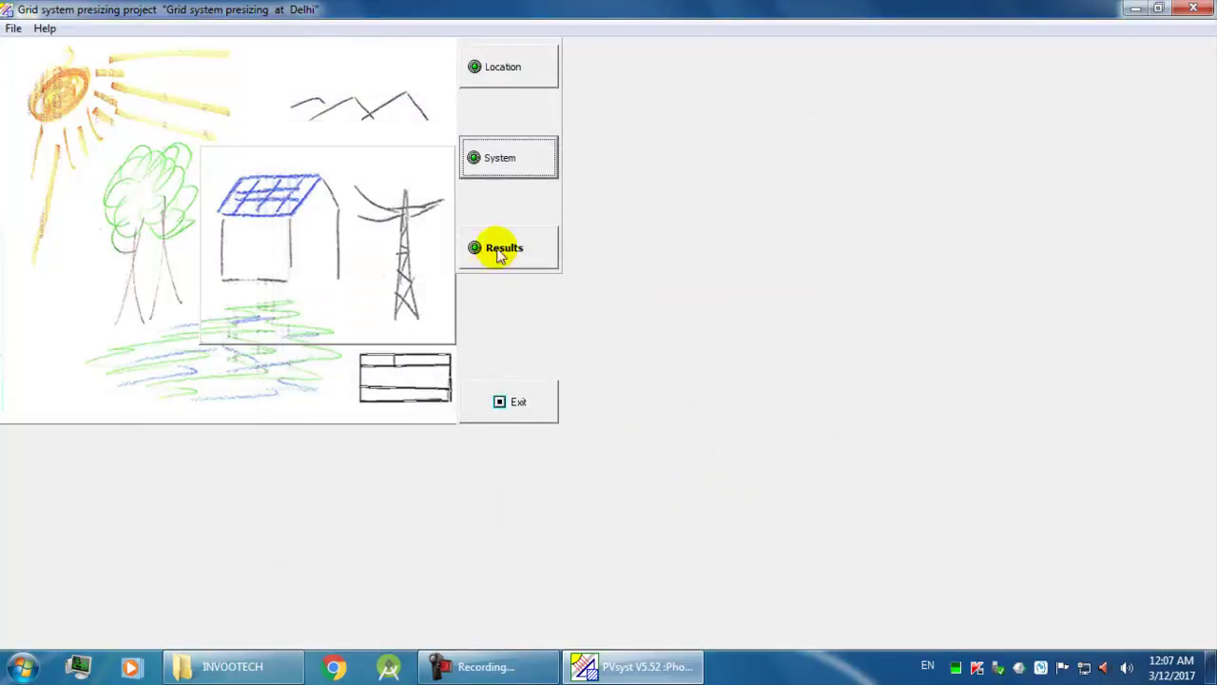
Step: Show the presizing results full screen and compare Monocrystalline with Polycrystalline technology
{"action": "left_click", "coordinate": [478, 262]}
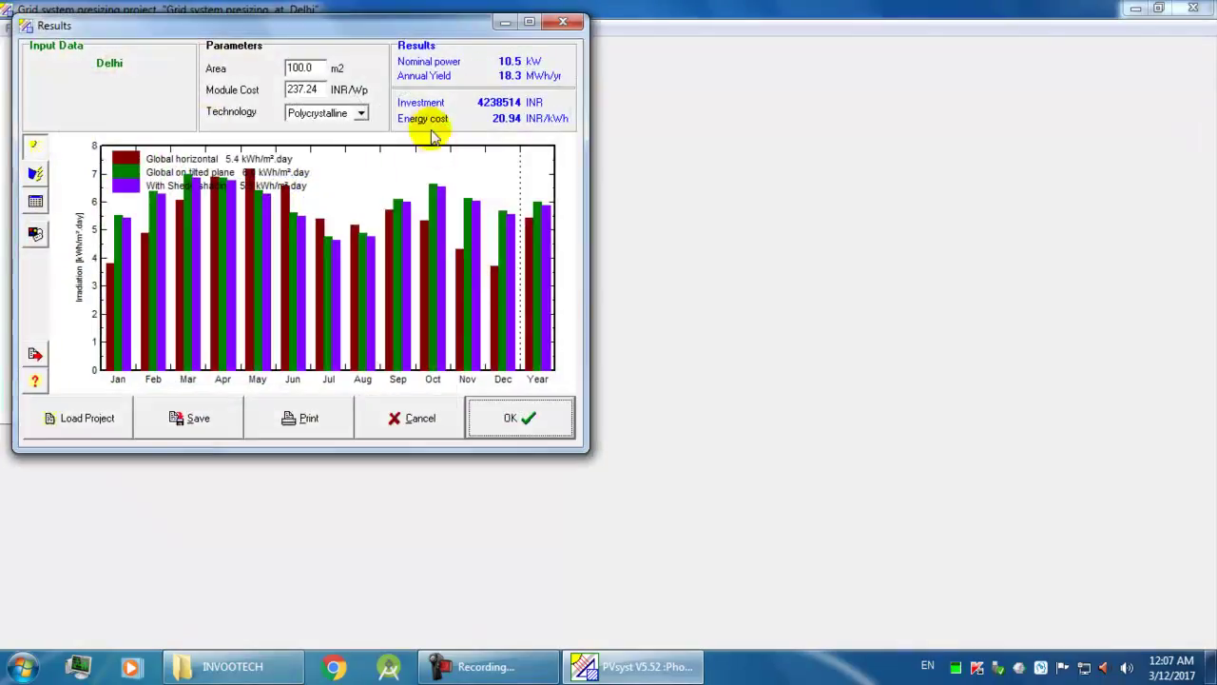
{"action": "left_click_drag", "start_coordinate": [388, 33], "coordinate": [646, 126]}
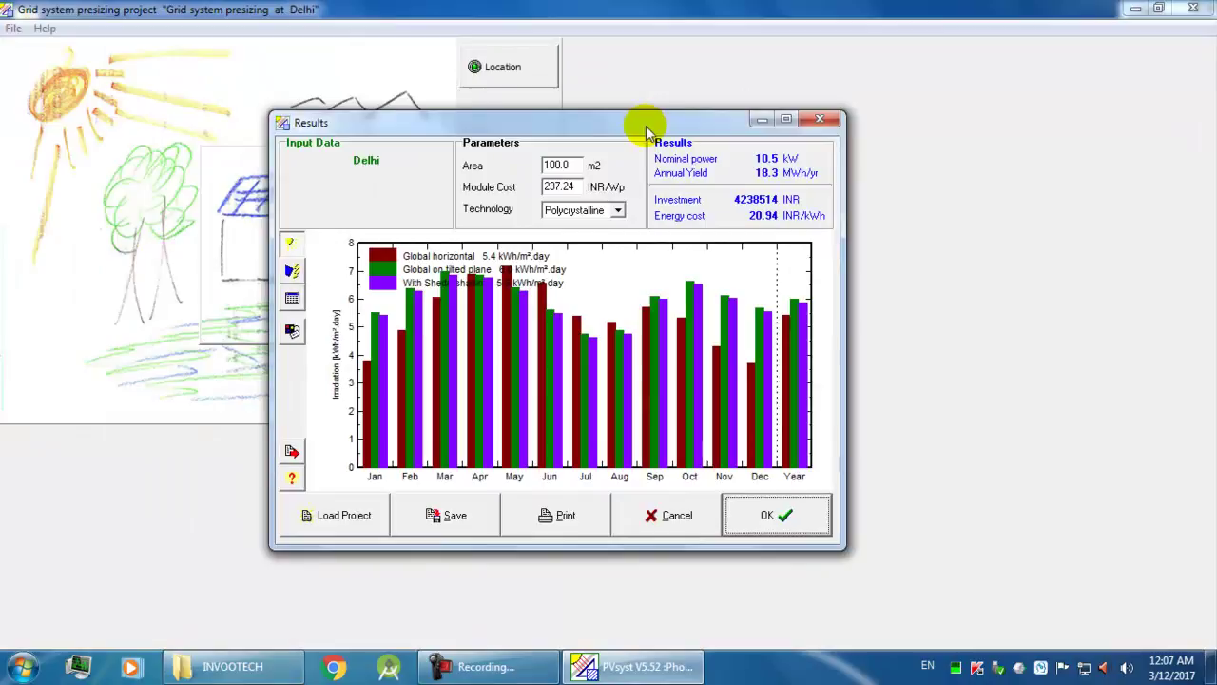
{"action": "double_click", "coordinate": [645, 125]}
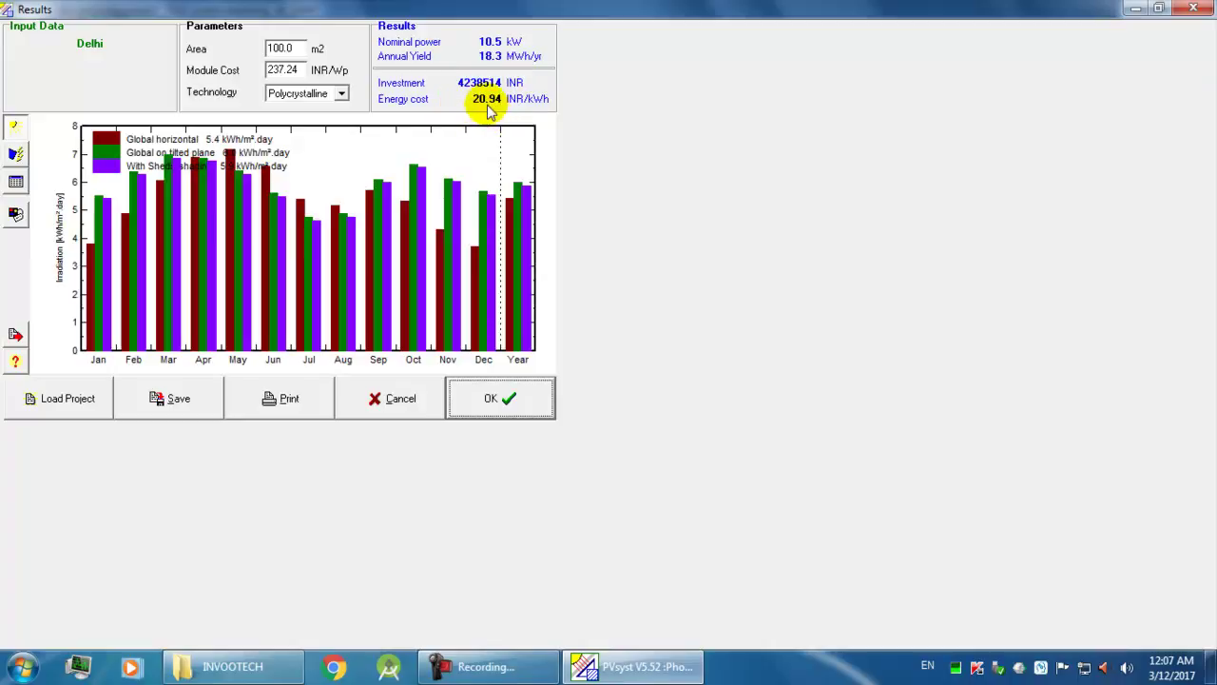
{"action": "left_click", "coordinate": [284, 100]}
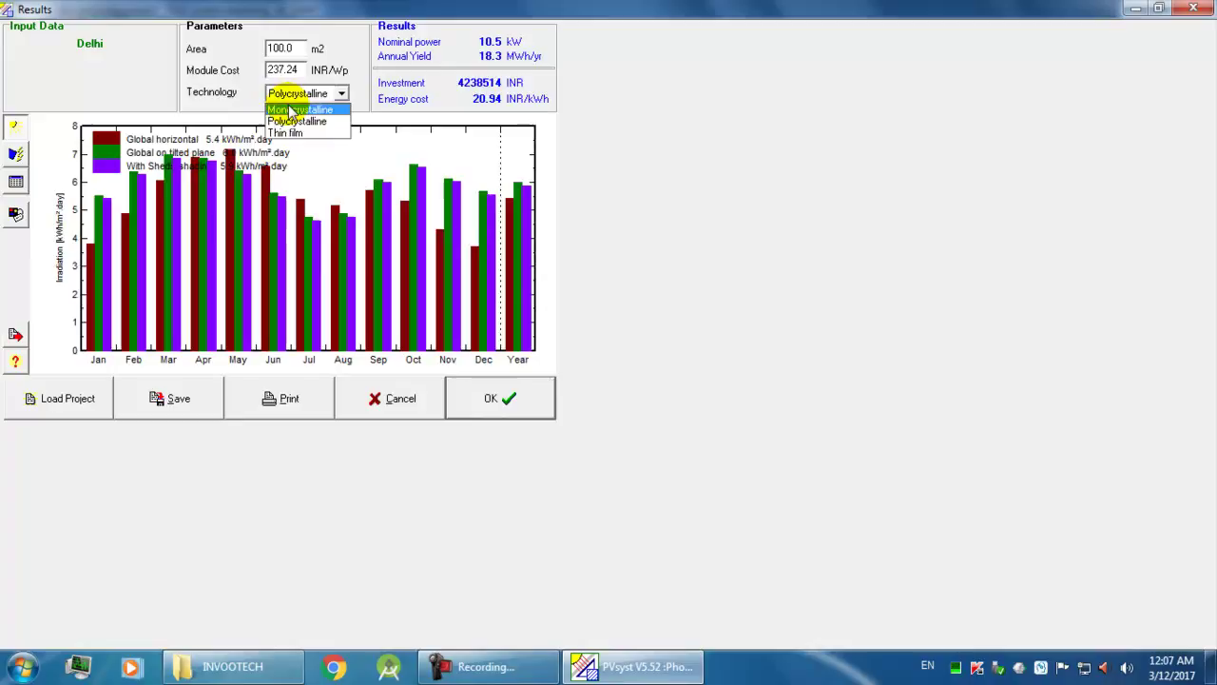
{"action": "left_click", "coordinate": [292, 110]}
{"action": "left_click", "coordinate": [289, 95]}
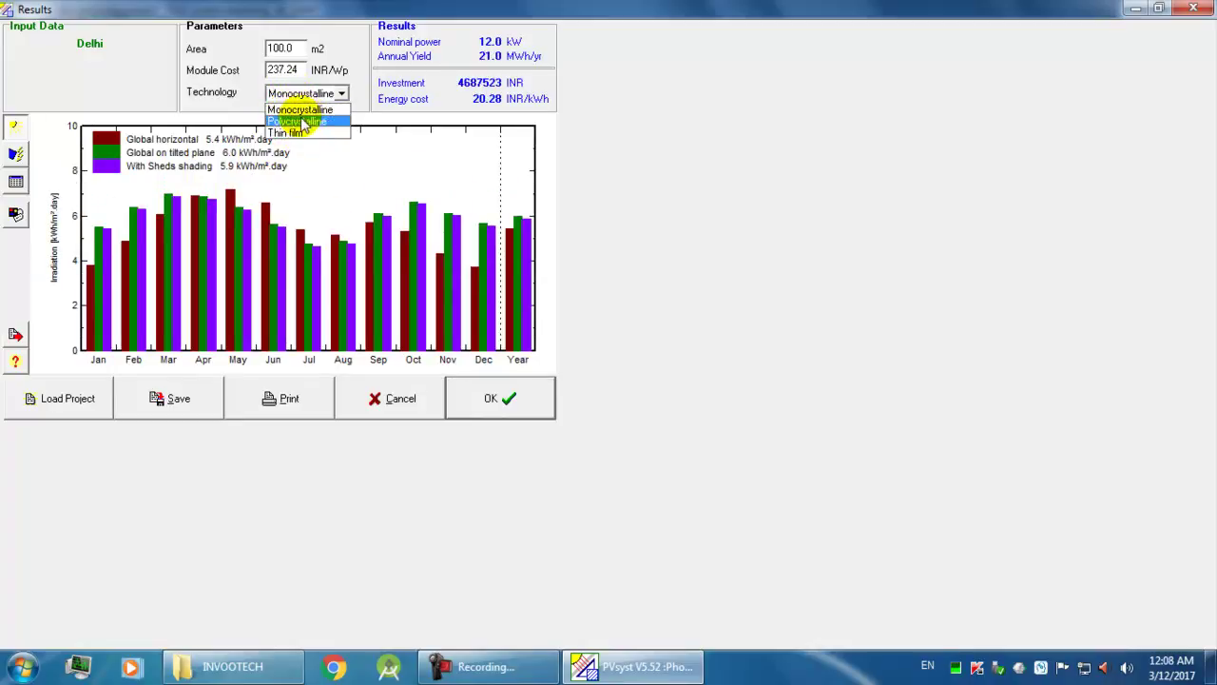
{"action": "left_click", "coordinate": [306, 122]}
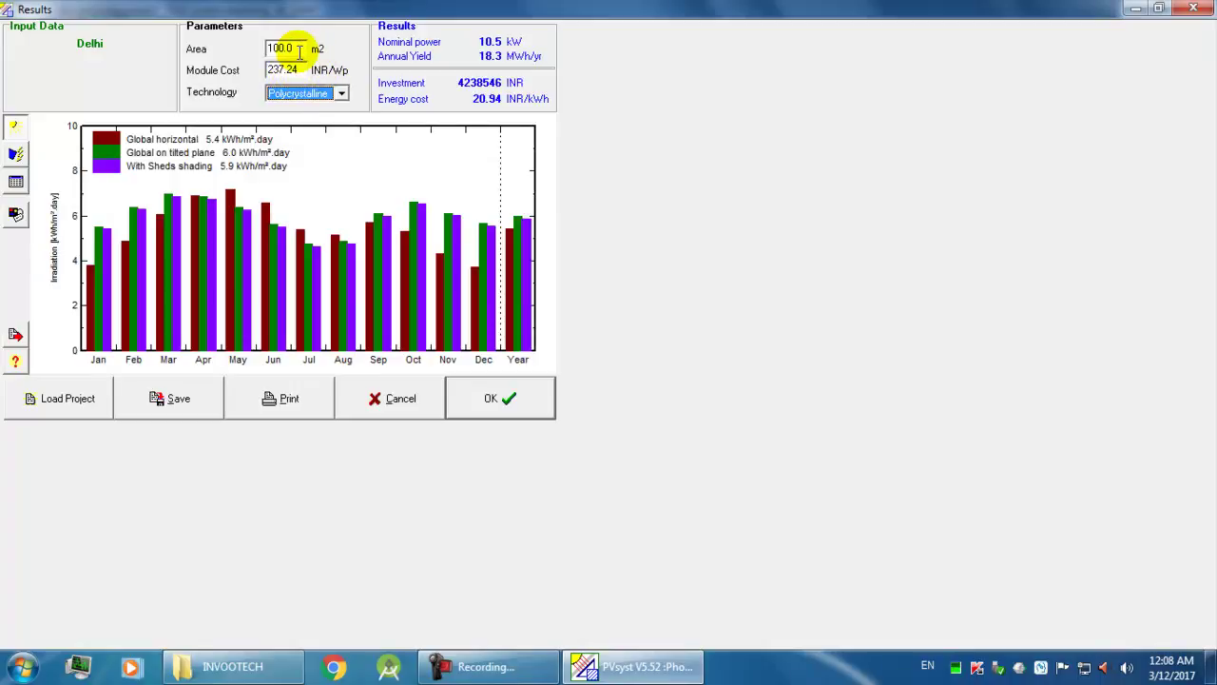
Step: Try a 50 m² array area, then restore it to 100 m²
{"action": "left_click", "coordinate": [300, 50]}
{"action": "left_click_drag", "start_coordinate": [299, 50], "coordinate": [231, 27]}
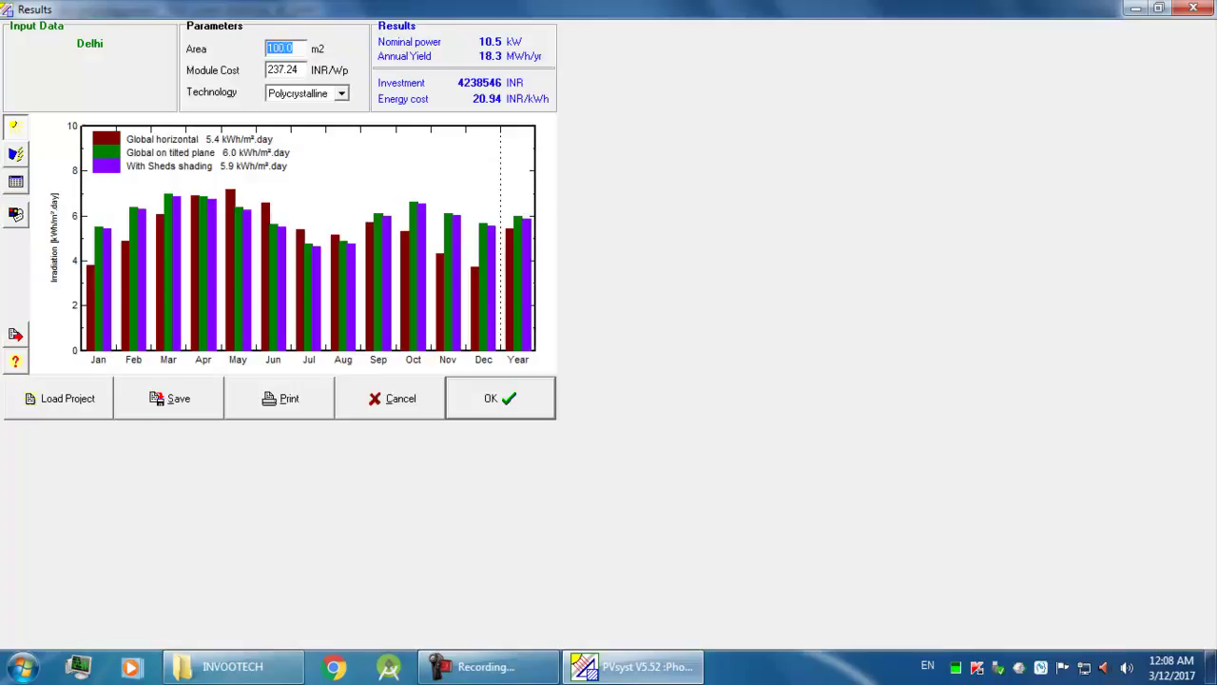
{"action": "type", "text": "50"}
{"action": "key", "text": "Return"}
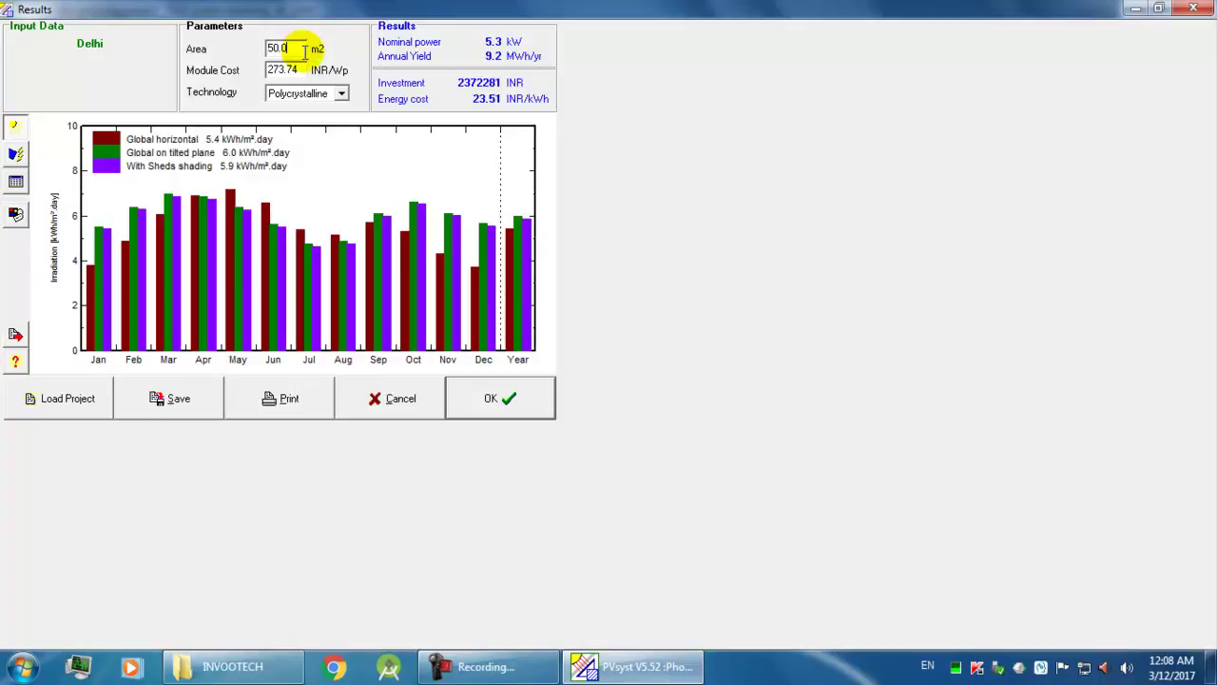
{"action": "left_click_drag", "start_coordinate": [302, 48], "coordinate": [248, 55]}
{"action": "type", "text": "100"}
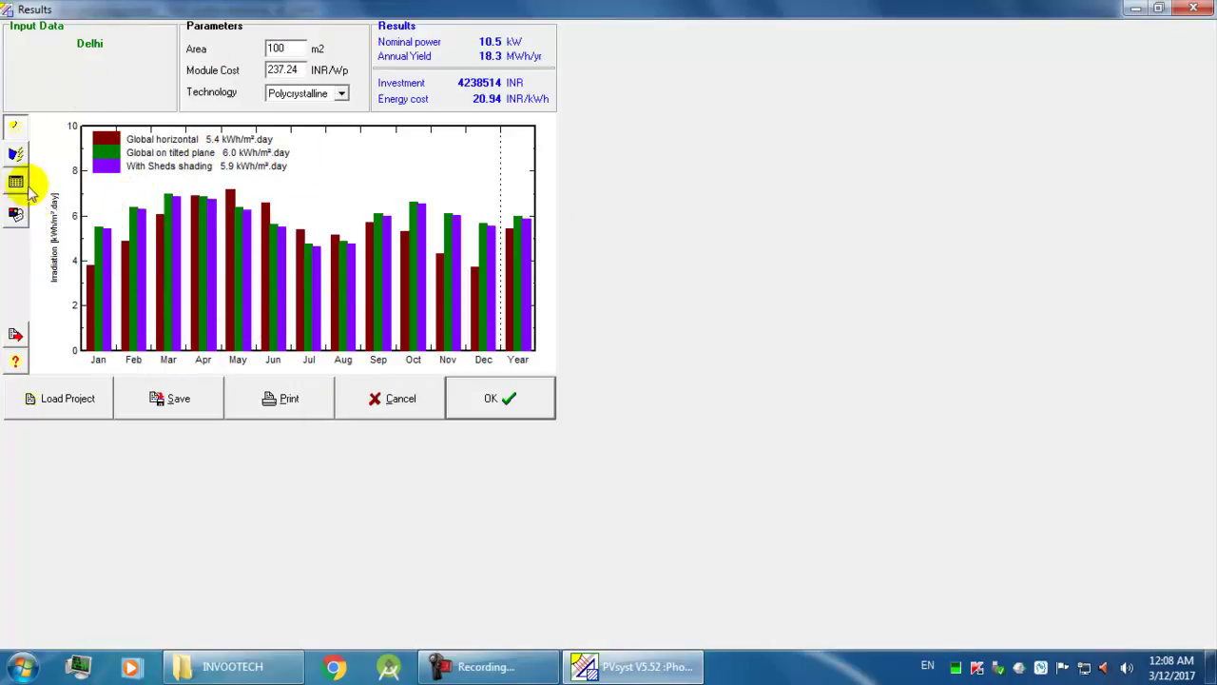
Step: Check monthly output energy, results table and economics (20.94 INR/kWh), then accept the results
{"action": "left_click", "coordinate": [12, 155]}
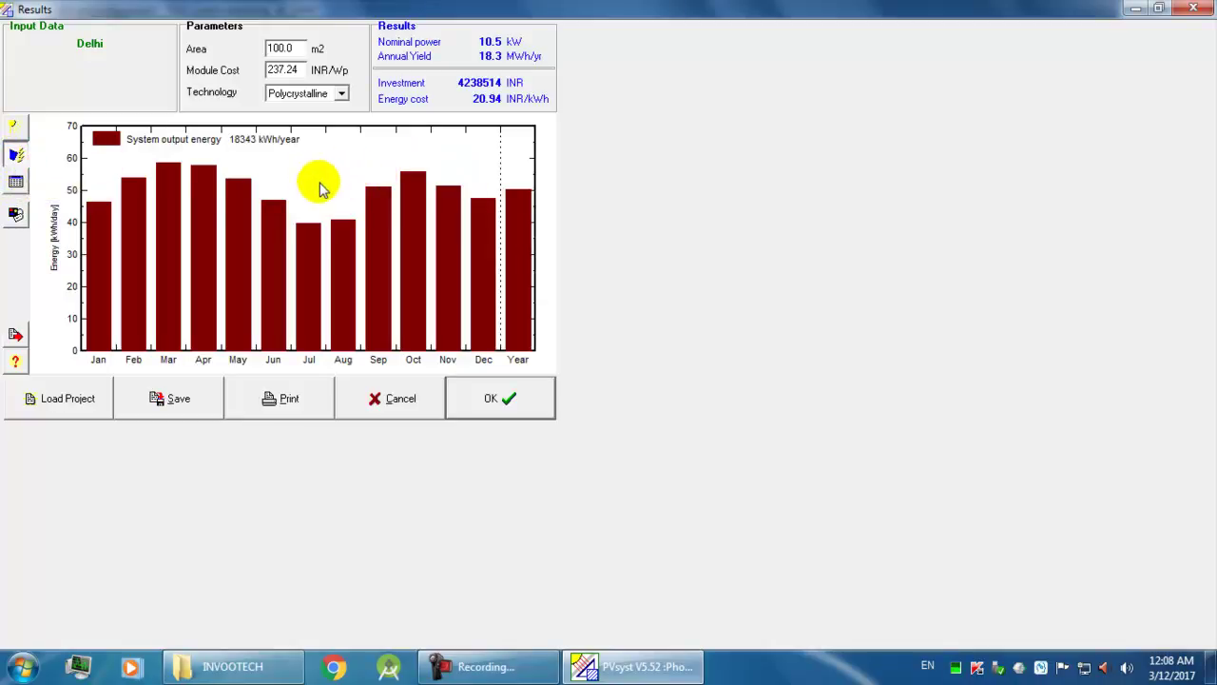
{"action": "left_click", "coordinate": [19, 181]}
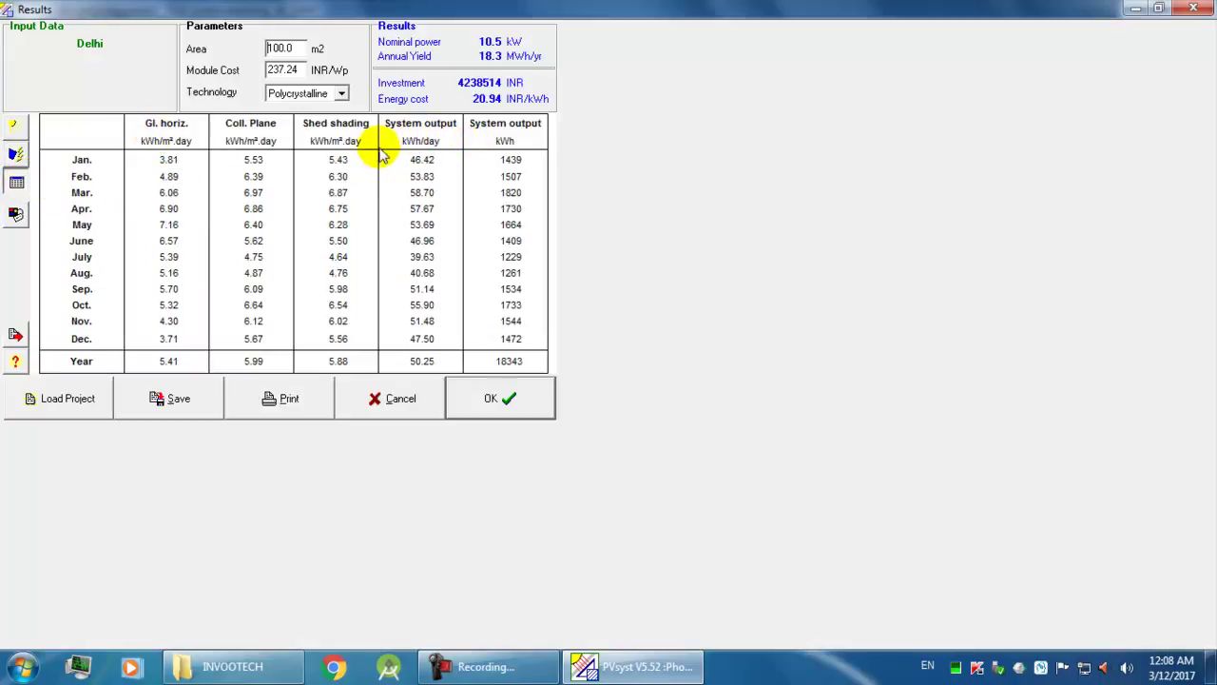
{"action": "left_click", "coordinate": [17, 219]}
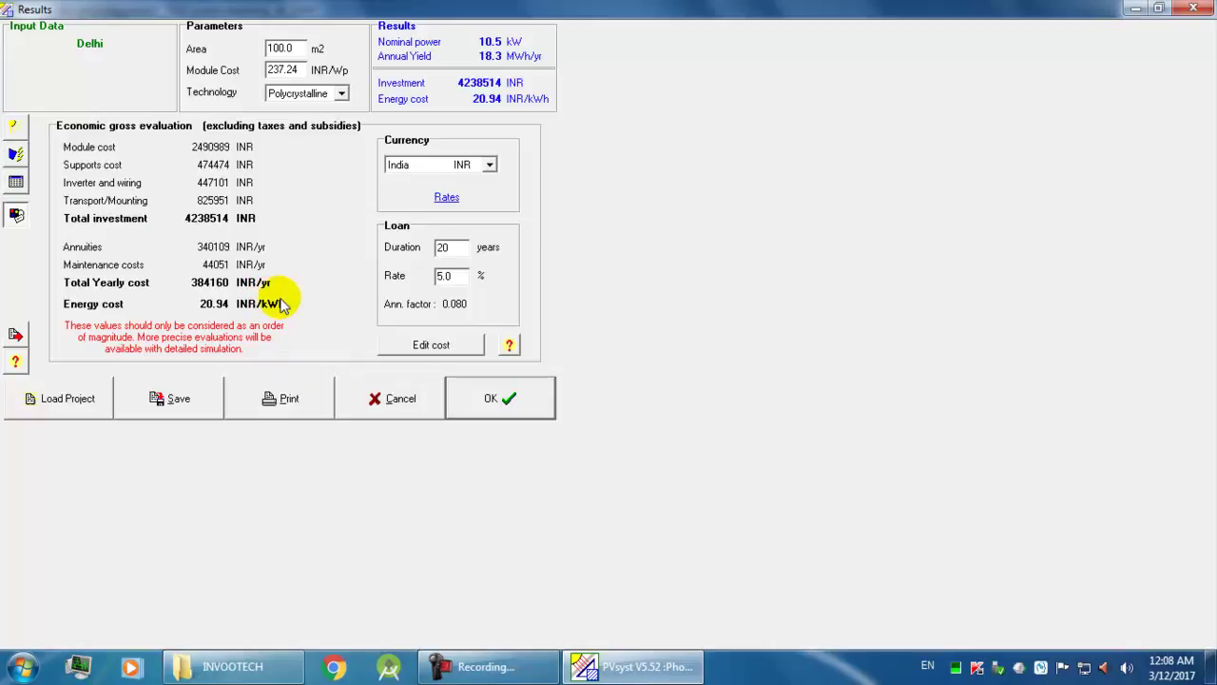
{"action": "left_click", "coordinate": [459, 249]}
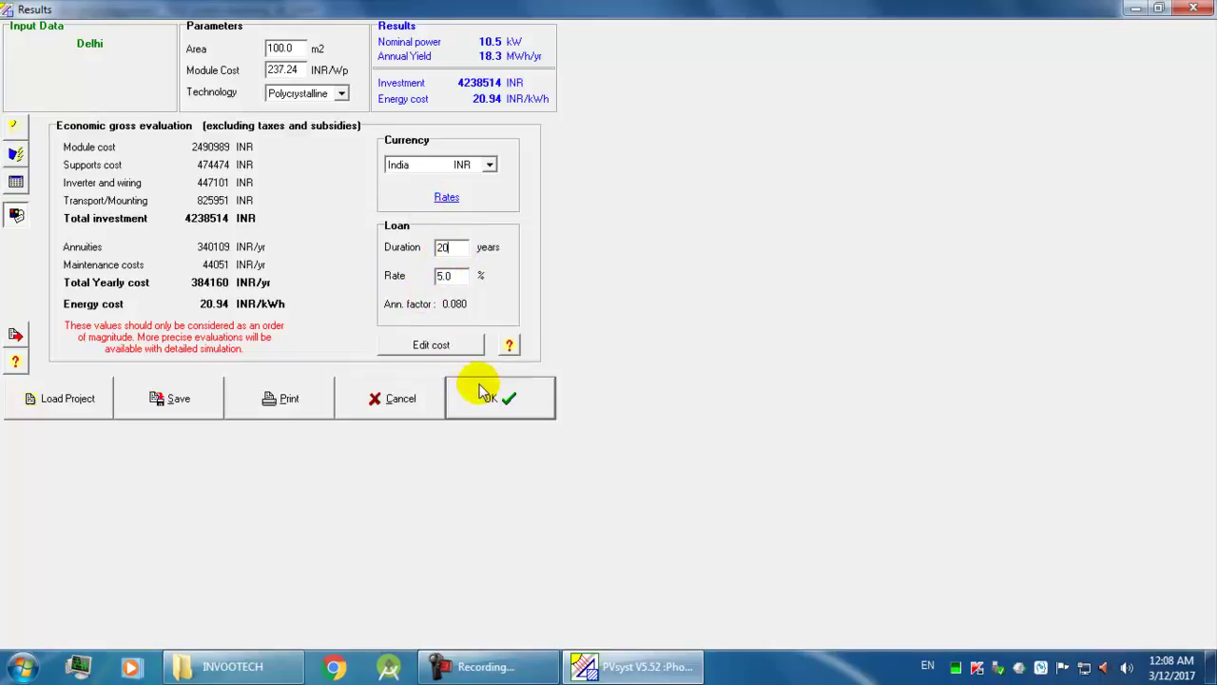
{"action": "left_click", "coordinate": [482, 392]}
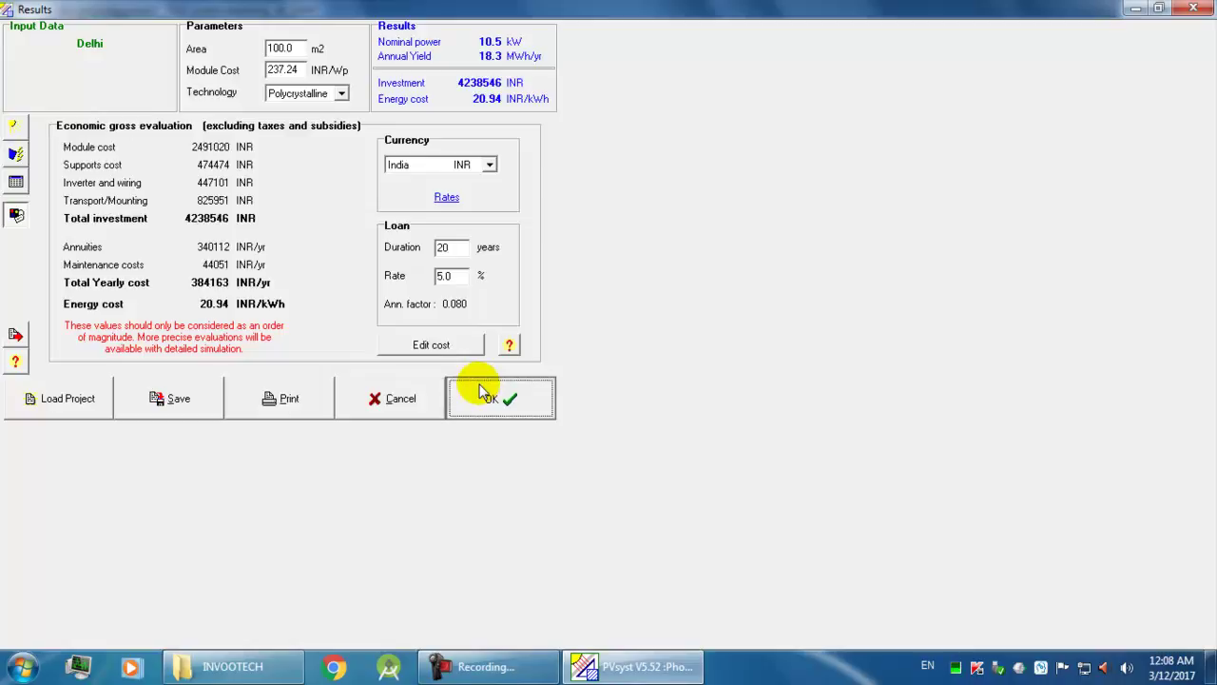
{"action": "left_click", "coordinate": [670, 407]}
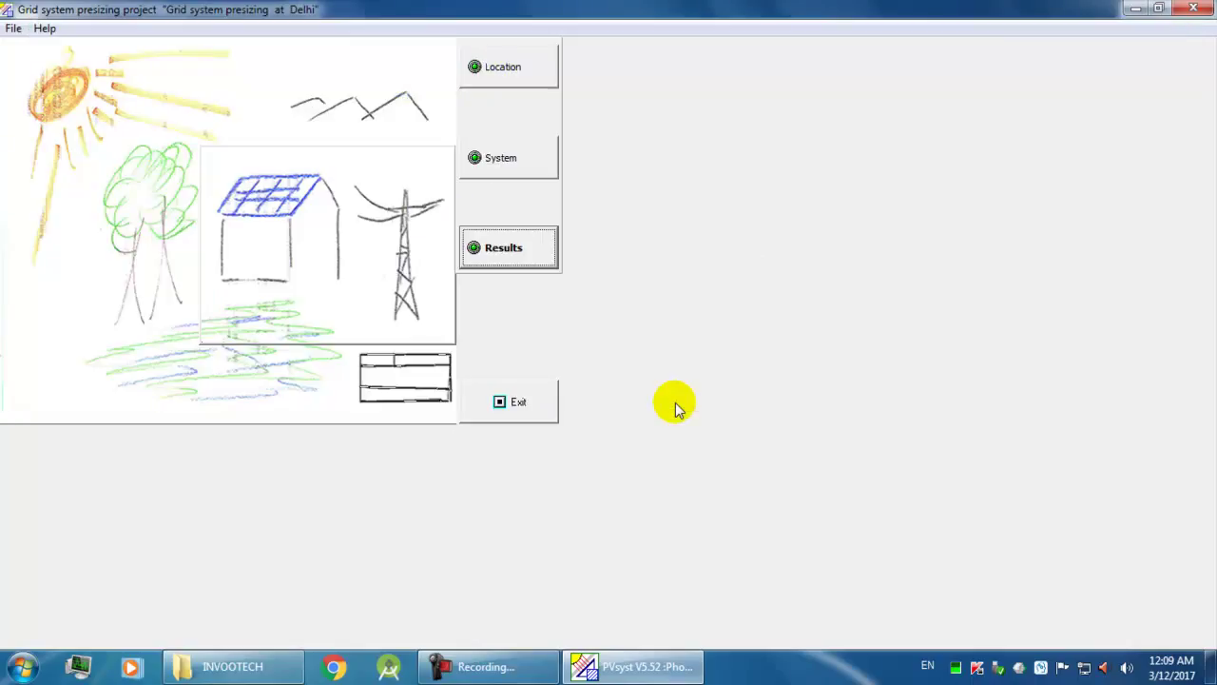
Step: Exit the presizing study and open the Grid-Connected Project at Delhi design, maximized
{"action": "left_click", "coordinate": [533, 400]}
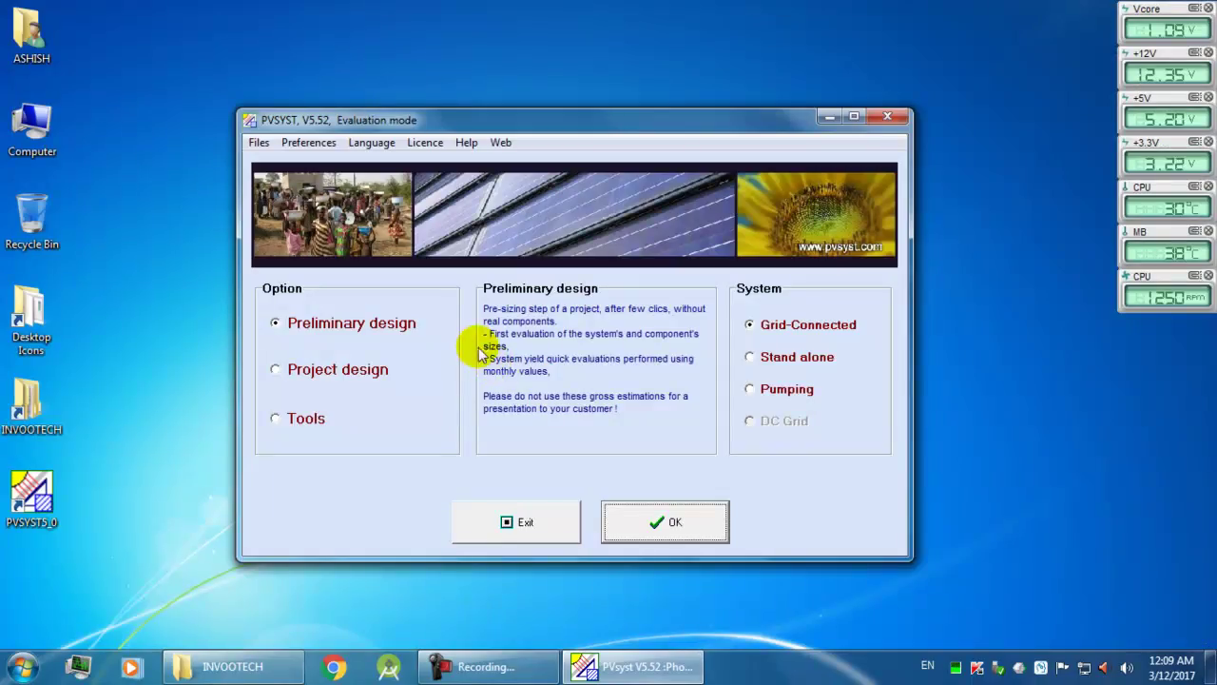
{"action": "left_click", "coordinate": [360, 378]}
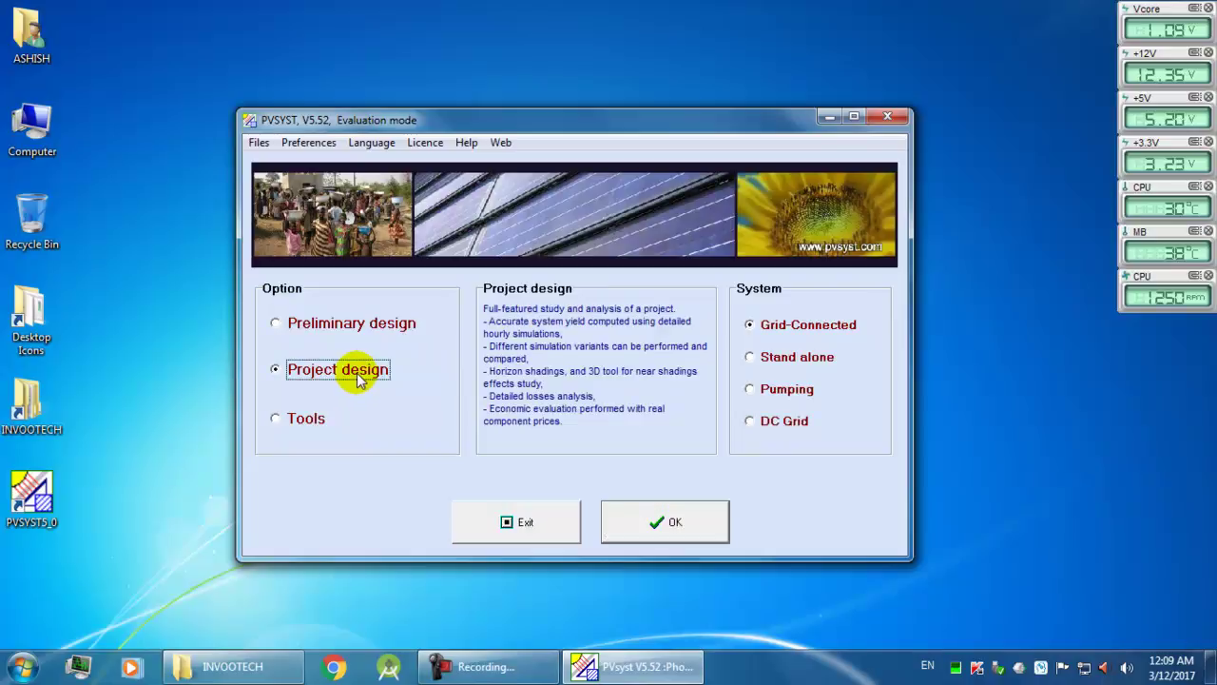
{"action": "left_click", "coordinate": [711, 518]}
{"action": "double_click", "coordinate": [400, 147]}
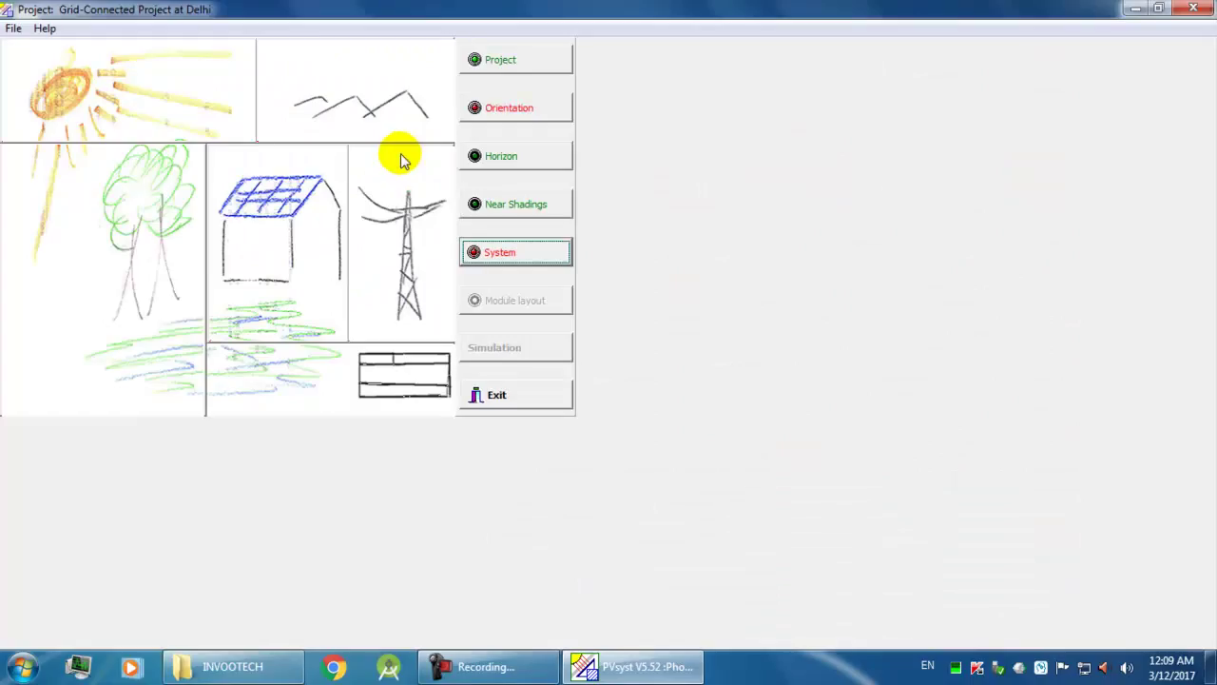